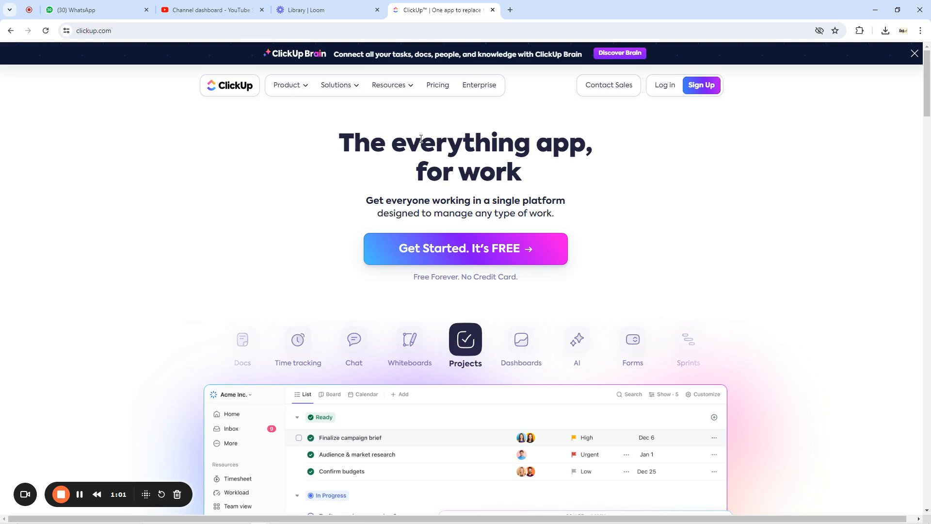
Log in to the existing ClickUp account from the clickup.com homepage.
{"action": "left_click", "coordinate": [131, 31]}
{"action": "double_click", "coordinate": [131, 31]}
{"action": "left_click", "coordinate": [141, 30]}
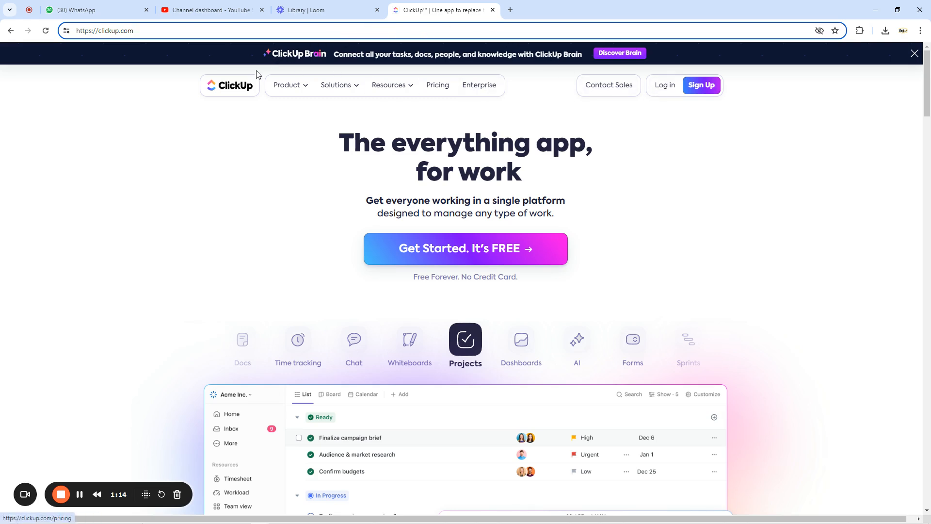
{"action": "left_click", "coordinate": [662, 86]}
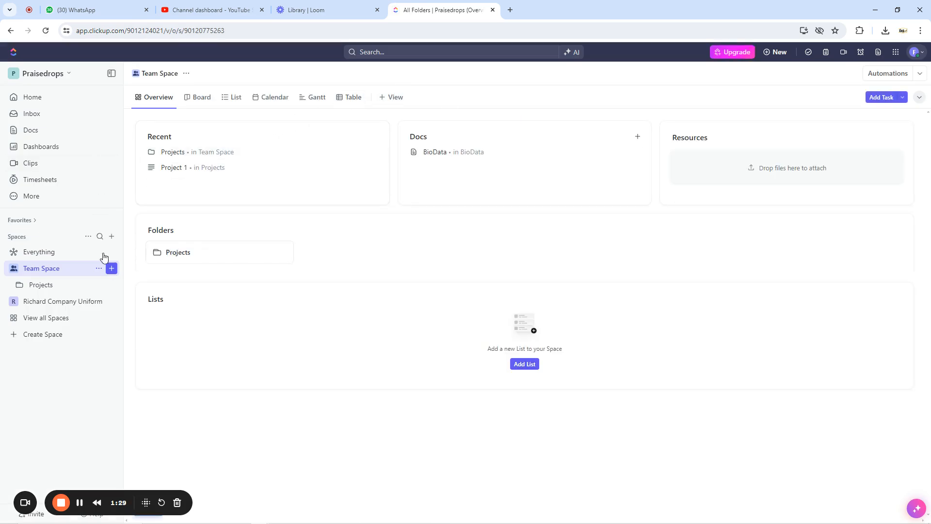
Look through the Home, Inbox and Docs sections and the list of additional sidebar sections.
{"action": "left_click", "coordinate": [39, 97]}
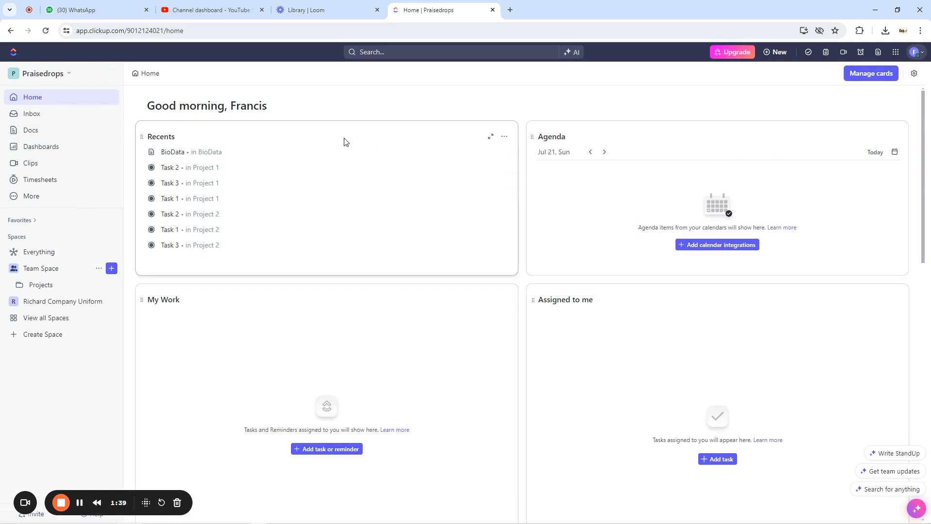
{"action": "left_click", "coordinate": [32, 116]}
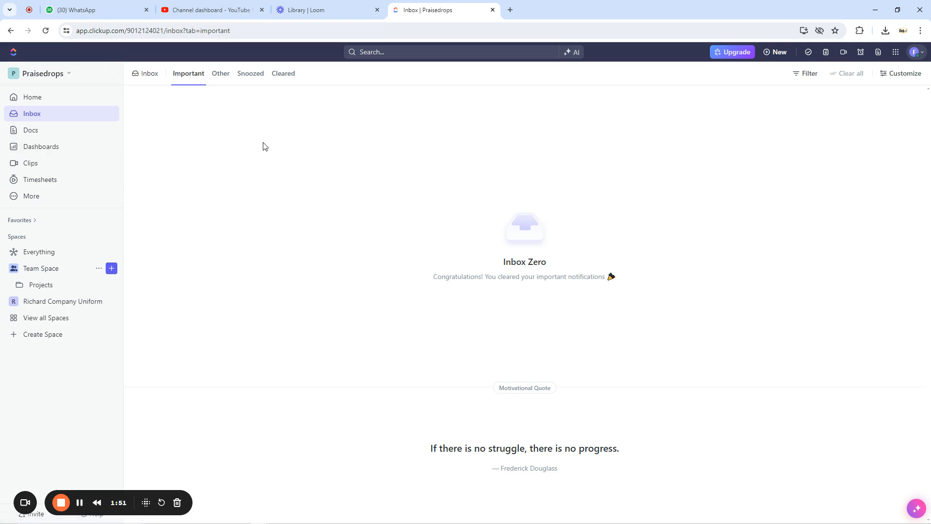
{"action": "left_click", "coordinate": [31, 133]}
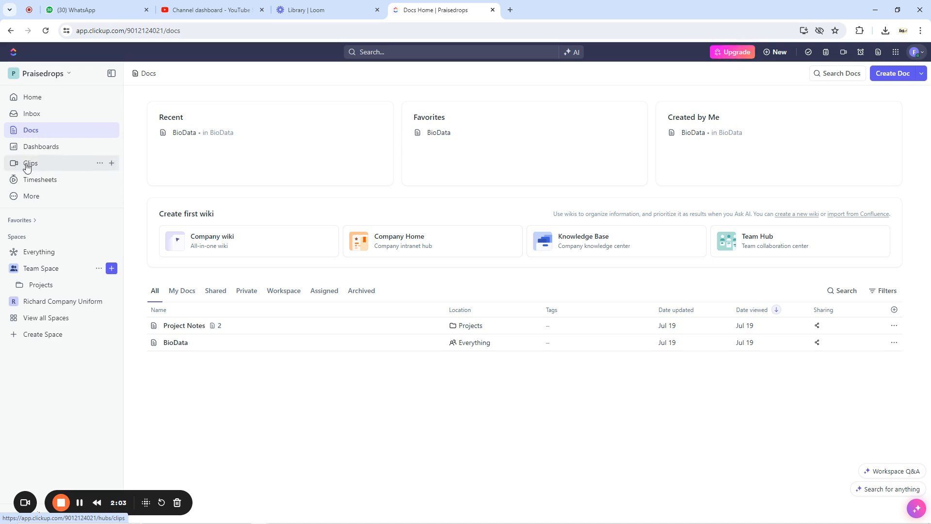
{"action": "left_click", "coordinate": [30, 196]}
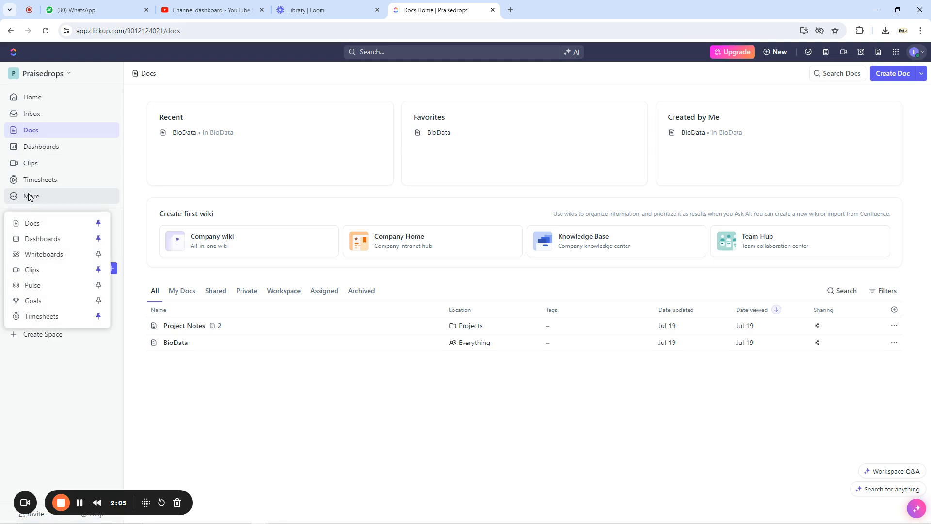
Return to Docs, start a Knowledge Base wiki and close its untitled doc without adding content.
{"action": "left_click", "coordinate": [31, 130]}
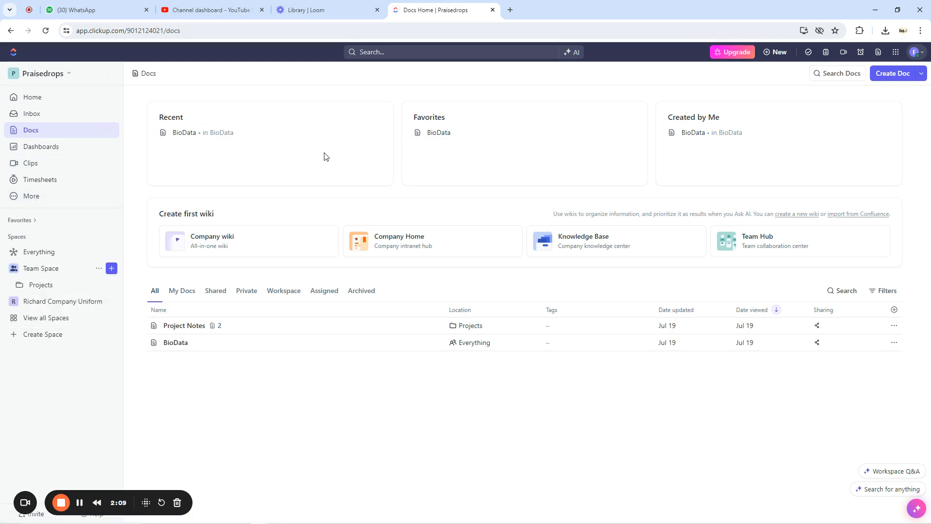
{"action": "left_click", "coordinate": [592, 229]}
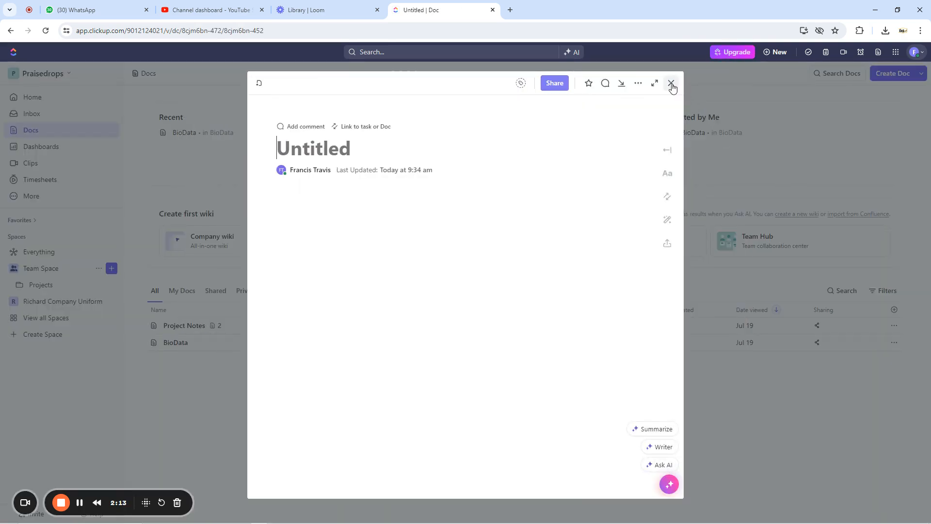
{"action": "left_click", "coordinate": [671, 84]}
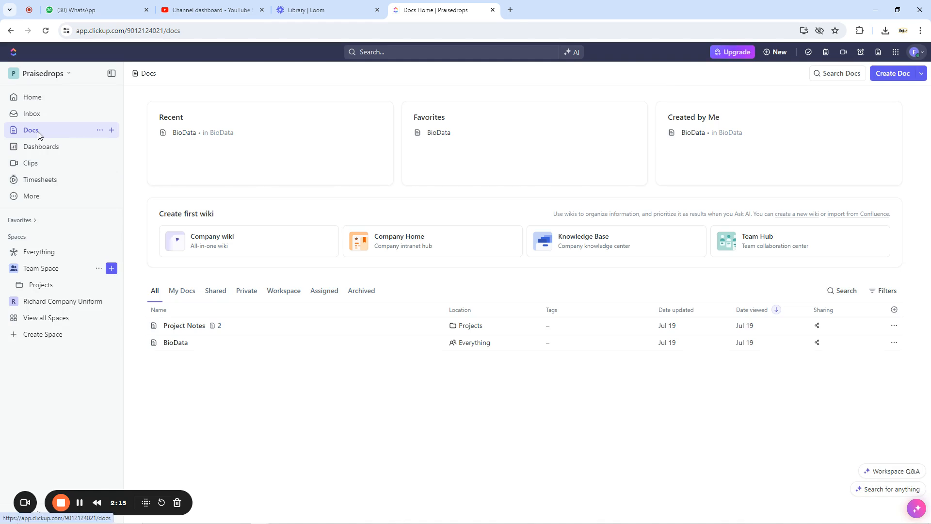
Create a new doc titled "Task Details", try placeholder text in its body and clear that text.
{"action": "left_click", "coordinate": [112, 132]}
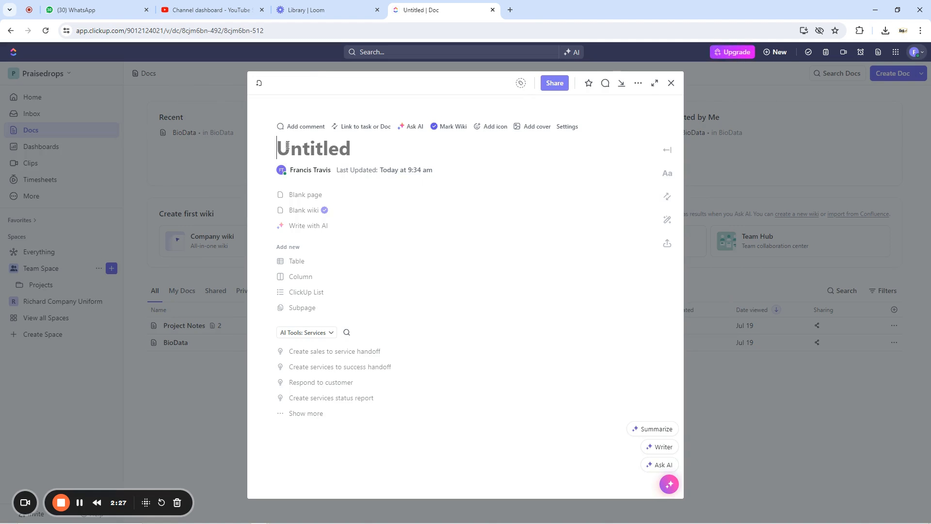
{"action": "type", "text": "Task "}
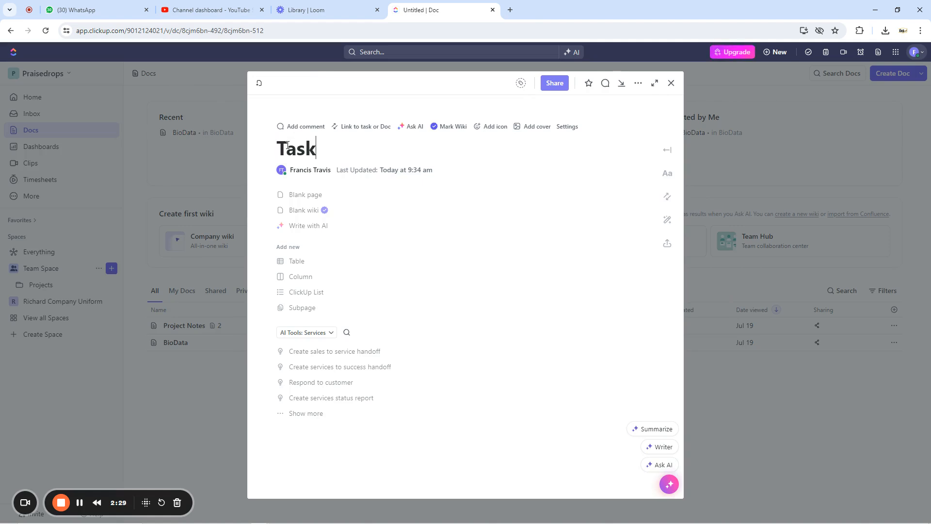
{"action": "type", "text": "Details"}
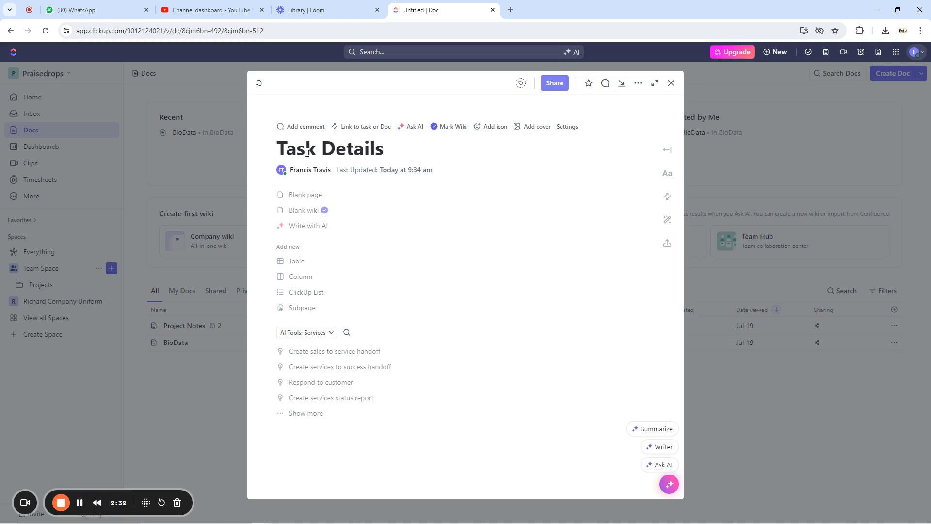
{"action": "left_click", "coordinate": [322, 194]}
{"action": "type", "text": "fjhfb"}
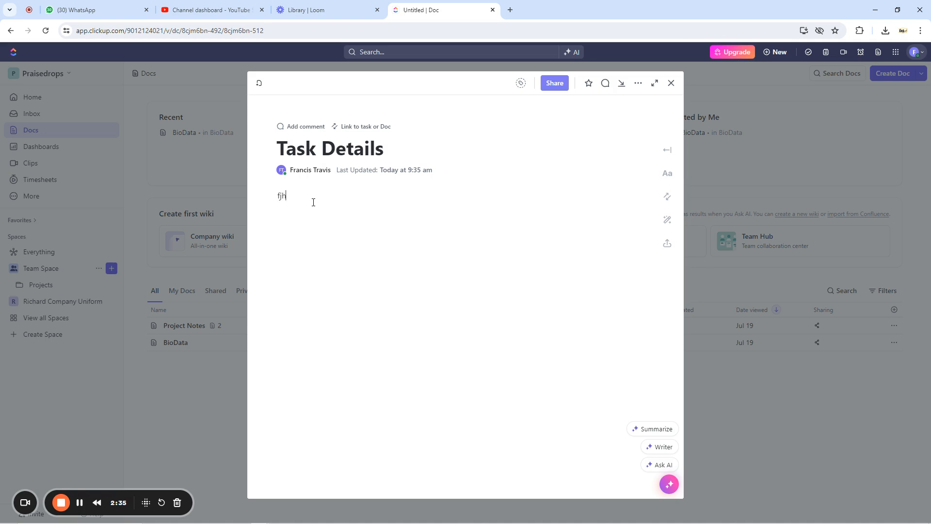
{"action": "key", "text": "BackSpace"}
{"action": "key", "text": "BackSpace"}
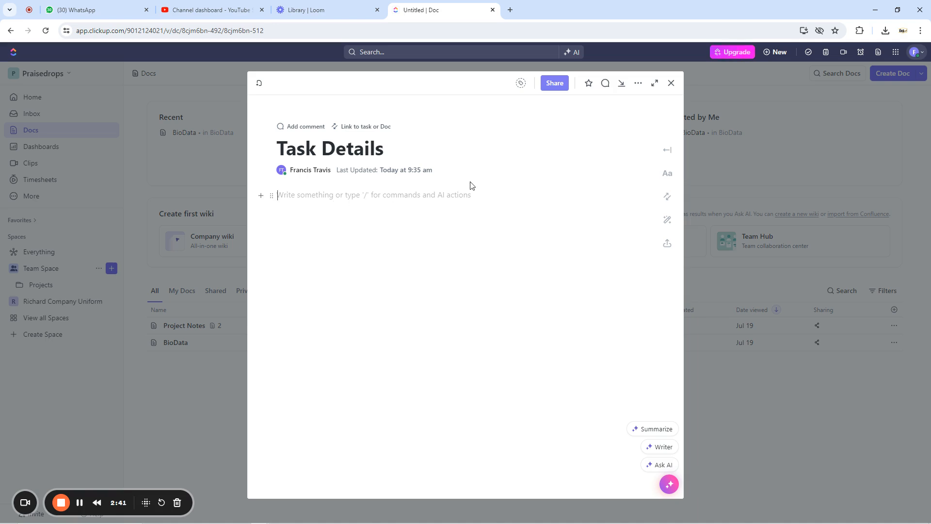
Review the available settings for the Task Details doc, such as duplicating, protection and public sharing, and close the doc.
{"action": "left_click", "coordinate": [637, 83]}
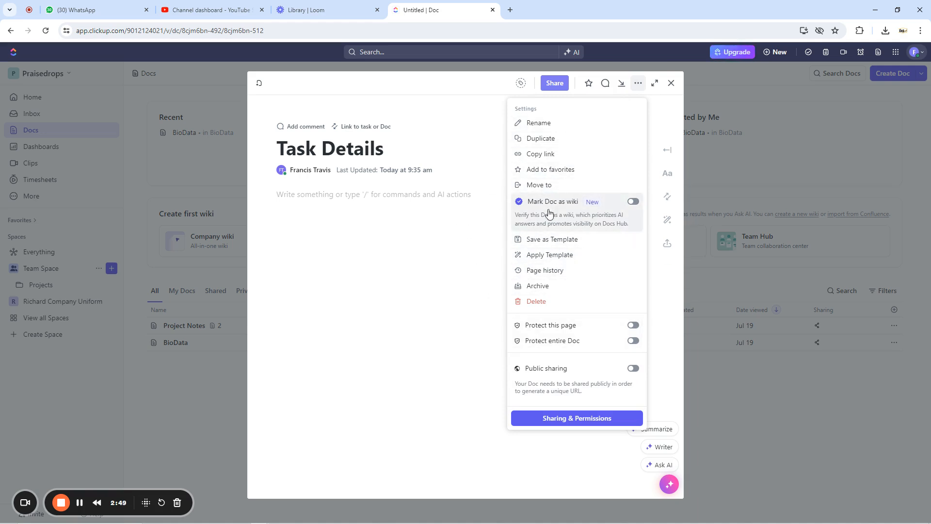
{"action": "left_click", "coordinate": [396, 171]}
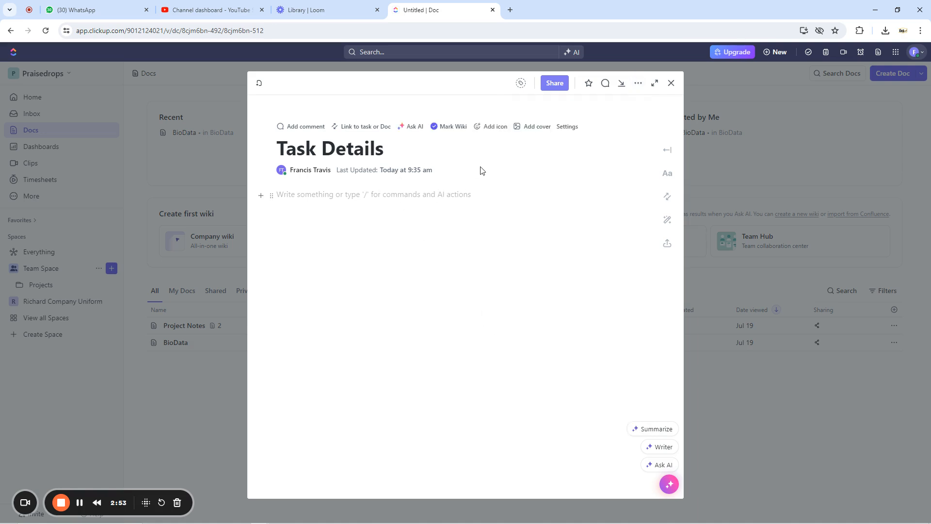
{"action": "left_click", "coordinate": [670, 85]}
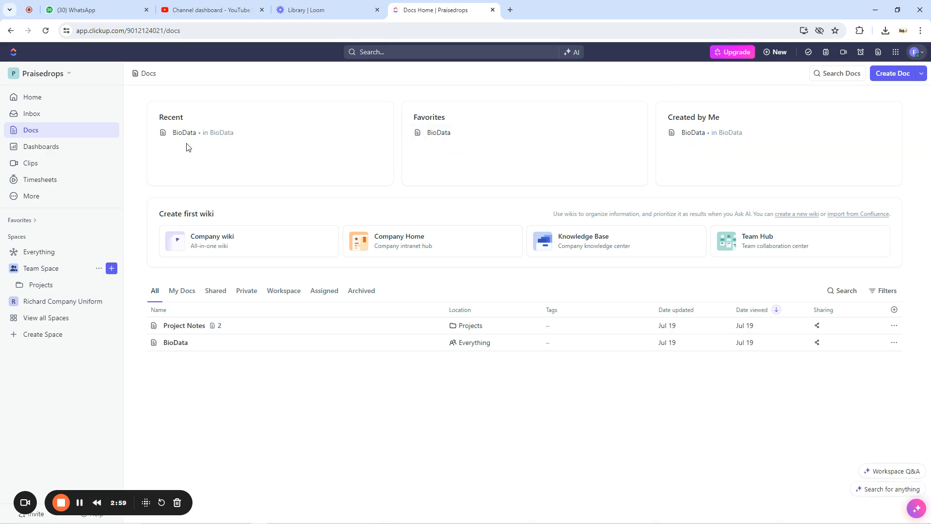
View the dashboard templates in Dashboards and the introduction page in Clips.
{"action": "left_click", "coordinate": [59, 148]}
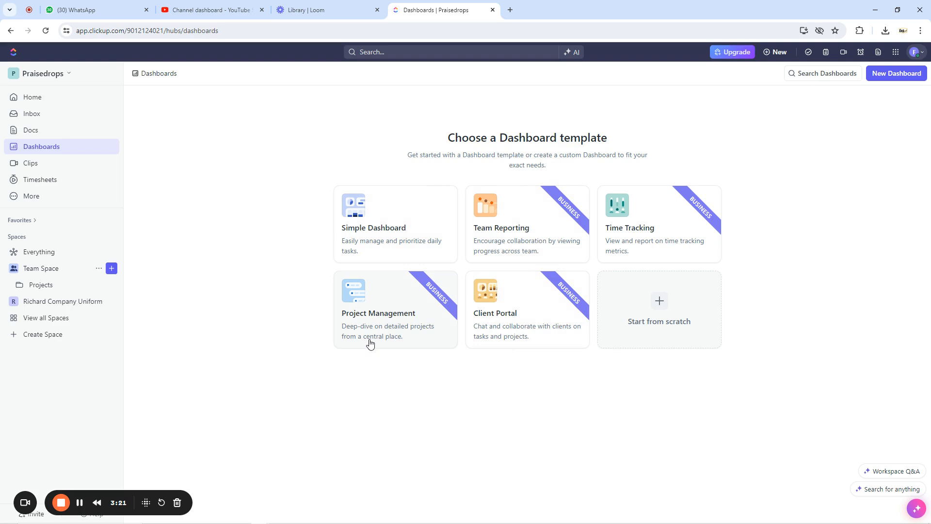
{"action": "left_click", "coordinate": [39, 166]}
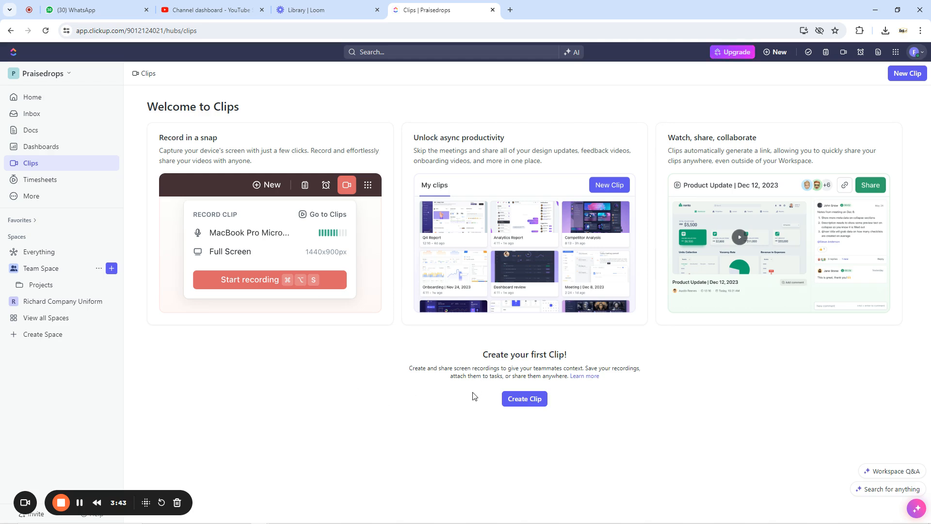
Record a clip of the entire screen, allowing microphone access, and stop the recording.
{"action": "left_click", "coordinate": [526, 399]}
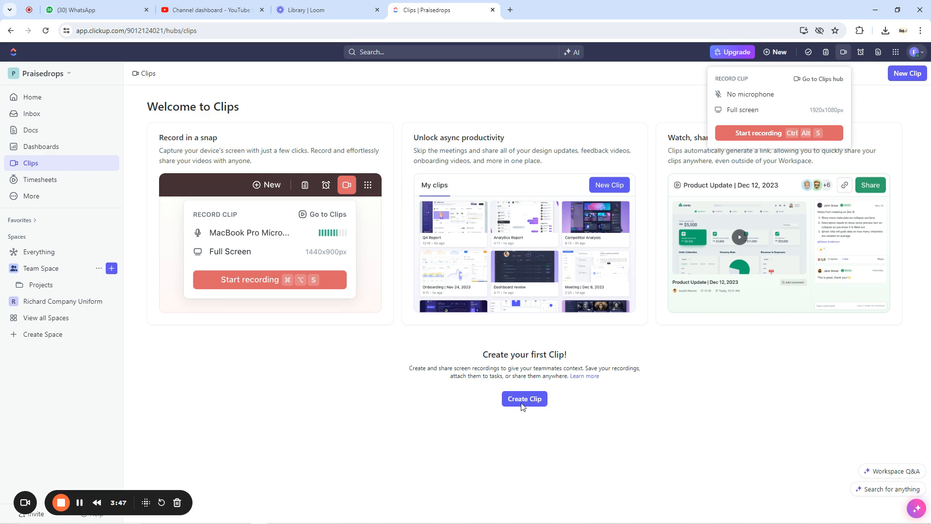
{"action": "left_click", "coordinate": [769, 133]}
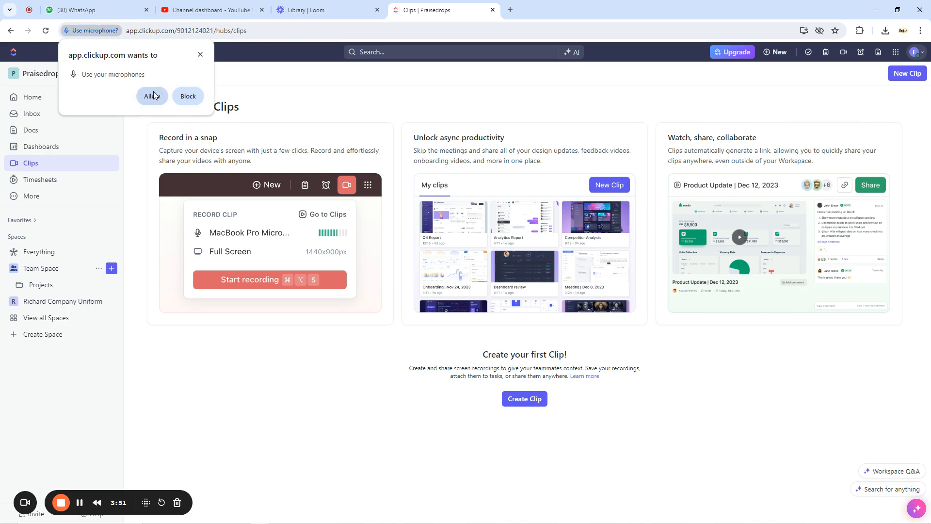
{"action": "left_click", "coordinate": [152, 96]}
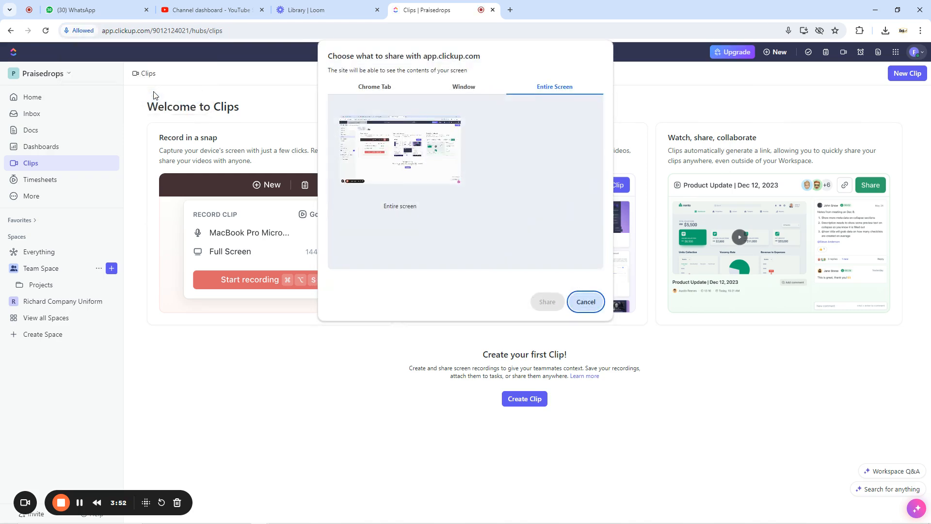
{"action": "left_click", "coordinate": [413, 144]}
{"action": "left_click", "coordinate": [547, 303]}
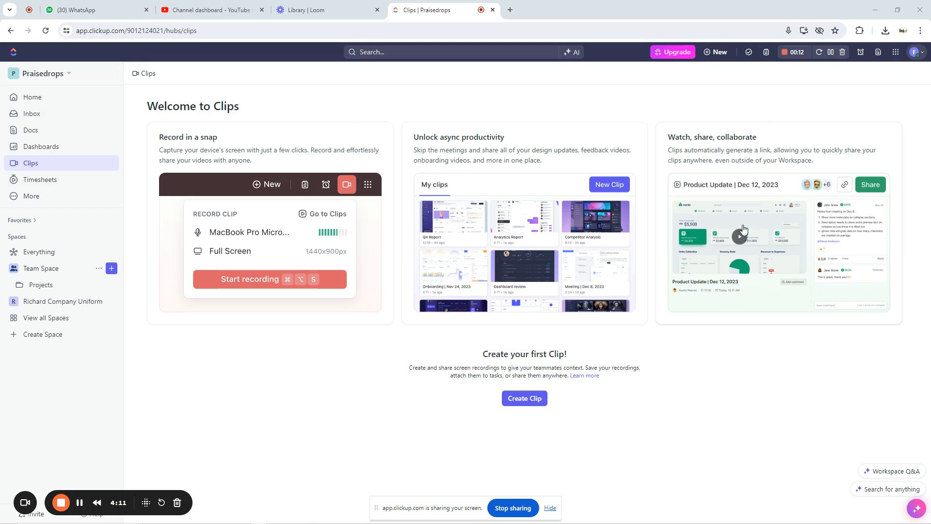
{"action": "left_click", "coordinate": [784, 53]}
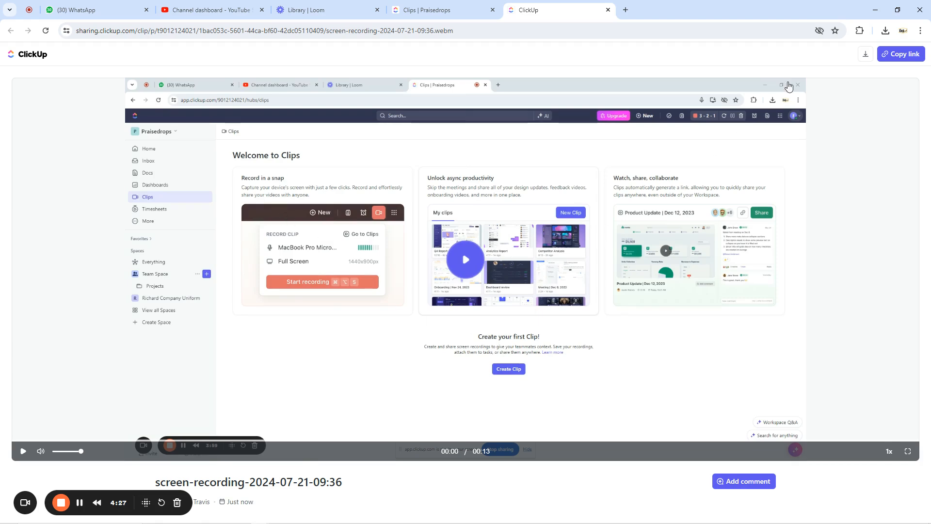
Copy the recorded clip's share link, test it in a new browser tab and close both clip tabs.
{"action": "left_click", "coordinate": [904, 58]}
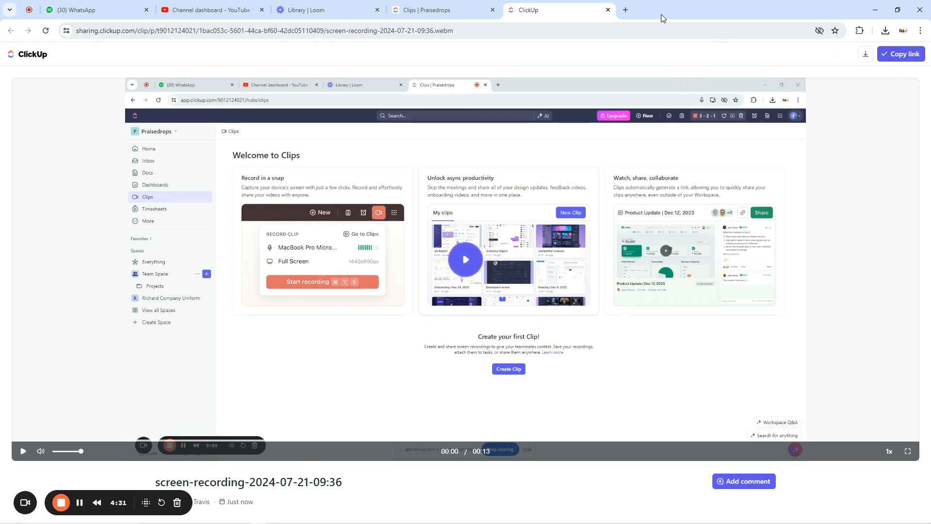
{"action": "left_click", "coordinate": [626, 10]}
{"action": "key", "text": "ctrl+v"}
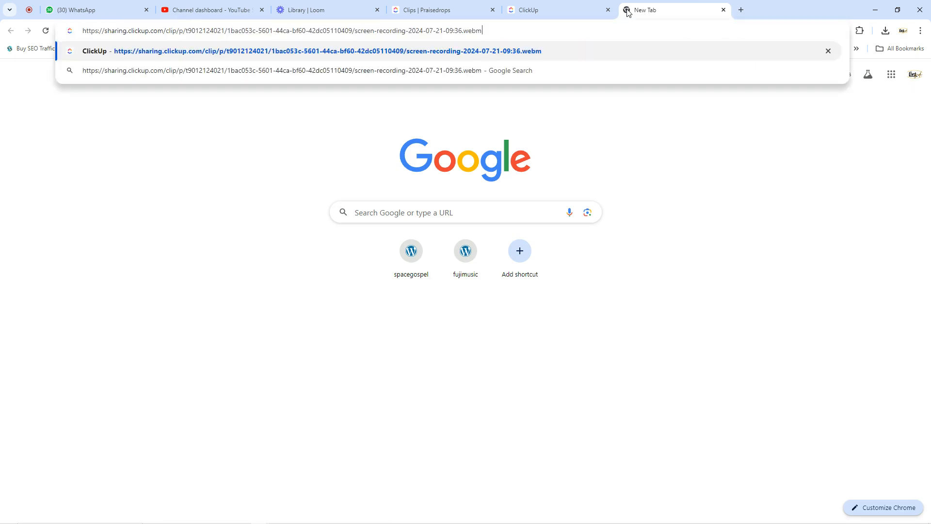
{"action": "key", "text": "Return"}
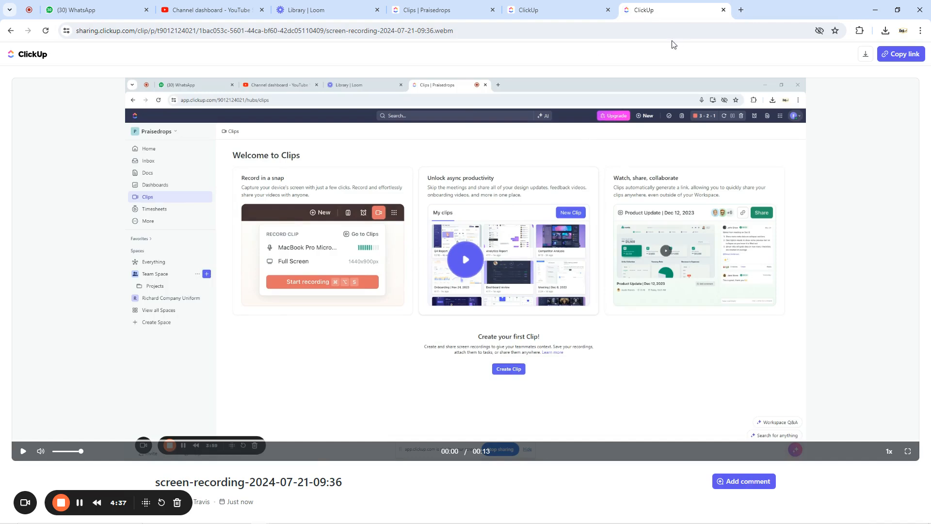
{"action": "left_click", "coordinate": [724, 10]}
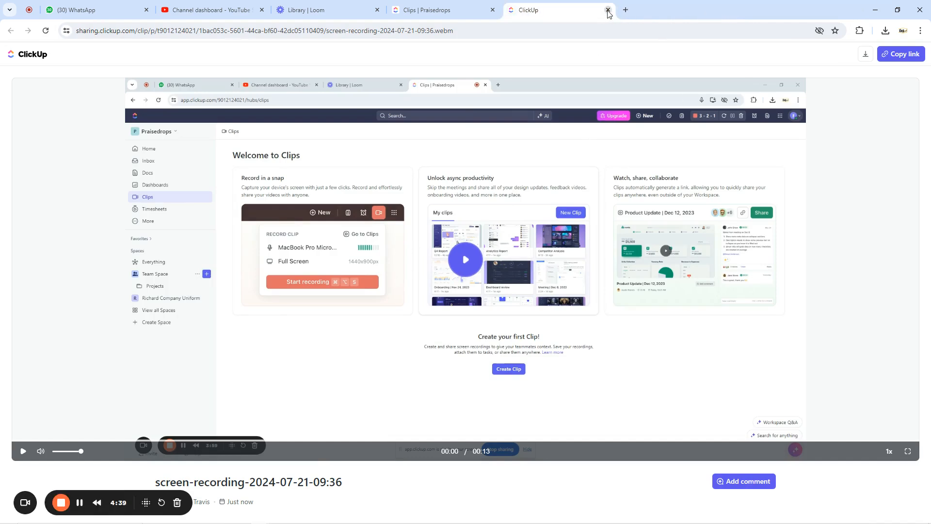
{"action": "left_click", "coordinate": [608, 9]}
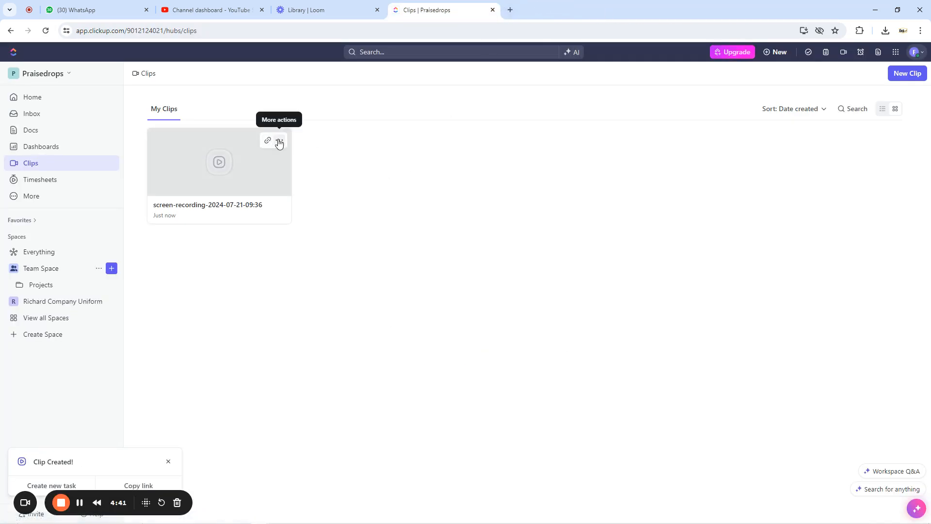
Delete the recorded clip from My Clips and confirm the deletion.
{"action": "left_click", "coordinate": [280, 140]}
{"action": "left_click", "coordinate": [220, 196]}
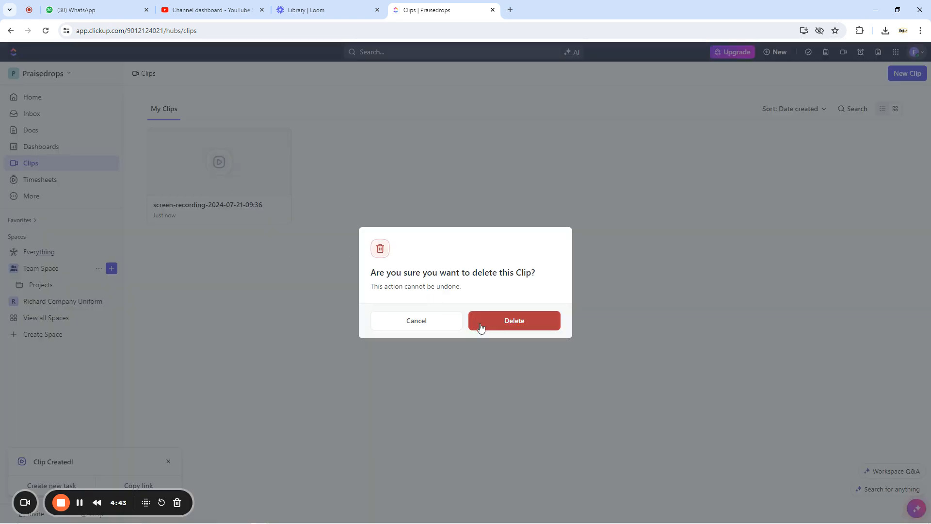
{"action": "left_click", "coordinate": [501, 327]}
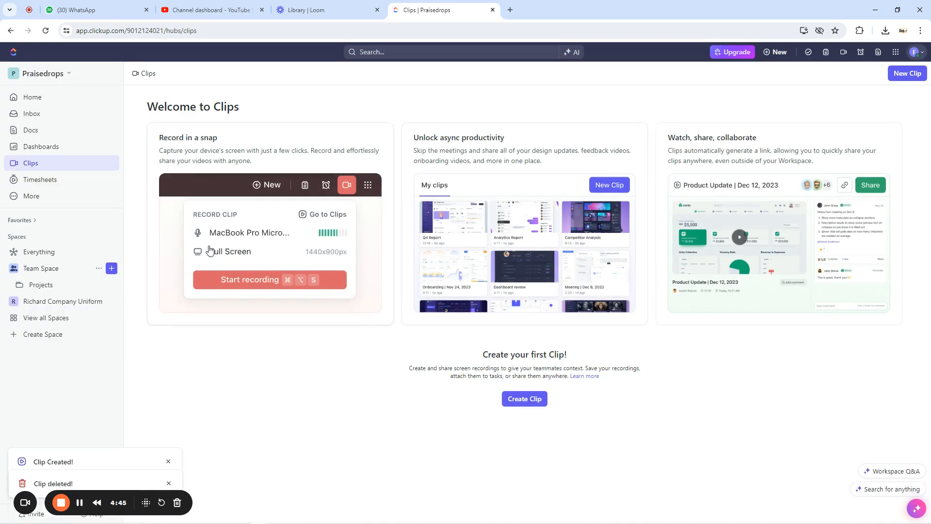
View the Timesheets section and pin Whiteboards, Pulse and Goals to the sidebar.
{"action": "left_click", "coordinate": [54, 184]}
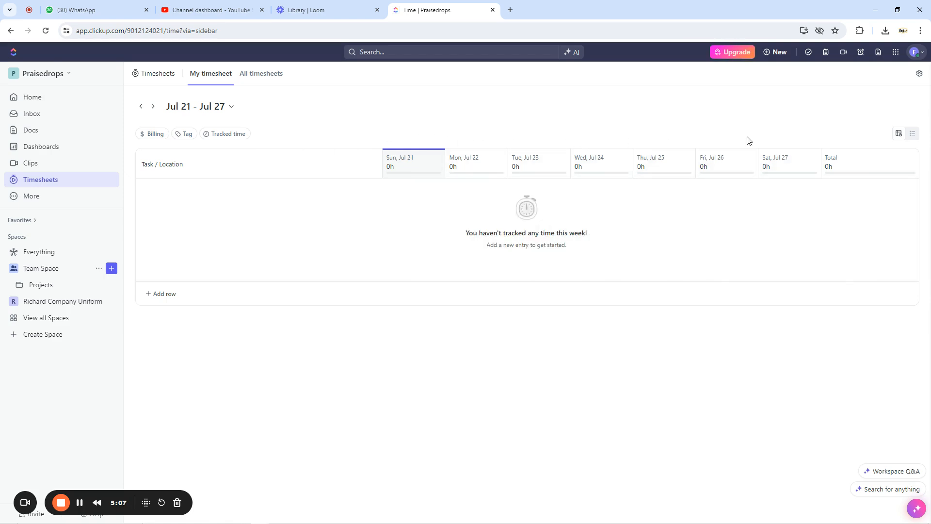
{"action": "left_click", "coordinate": [32, 197]}
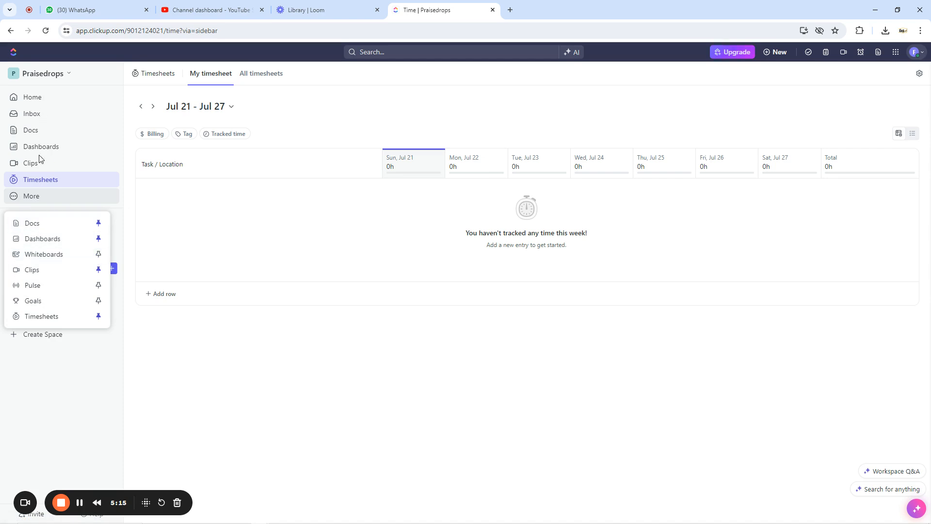
{"action": "left_click", "coordinate": [99, 255]}
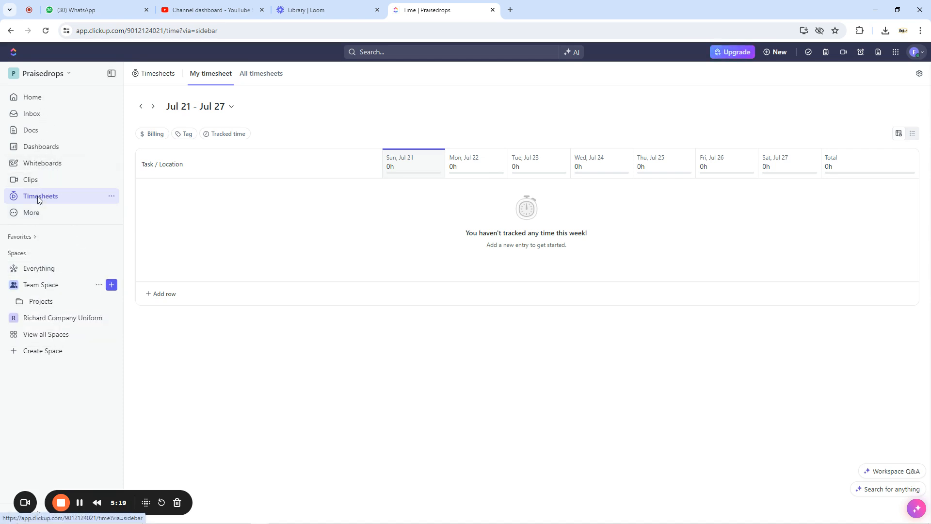
{"action": "left_click", "coordinate": [31, 213]}
{"action": "left_click", "coordinate": [98, 303]}
{"action": "left_click", "coordinate": [34, 229]}
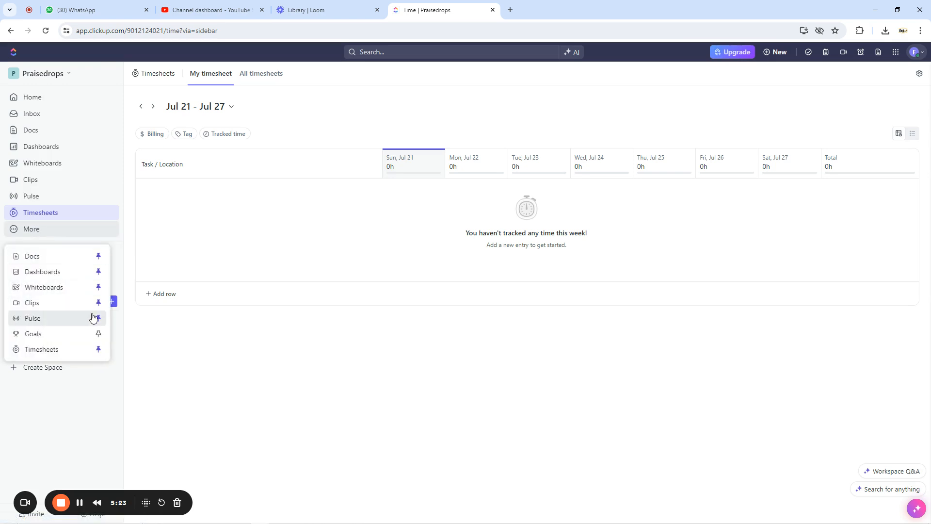
{"action": "left_click", "coordinate": [98, 333]}
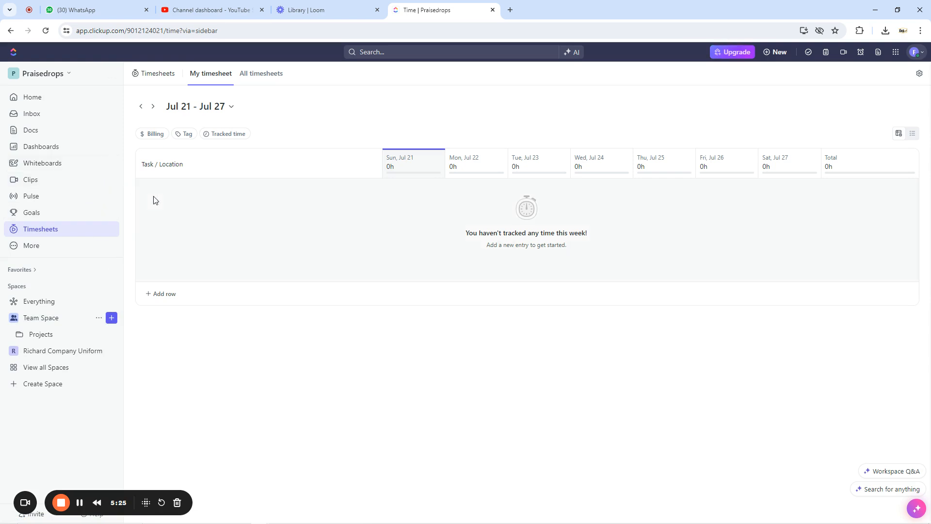
View the Goals and Pulse pages, and return to the Home page.
{"action": "left_click", "coordinate": [33, 213]}
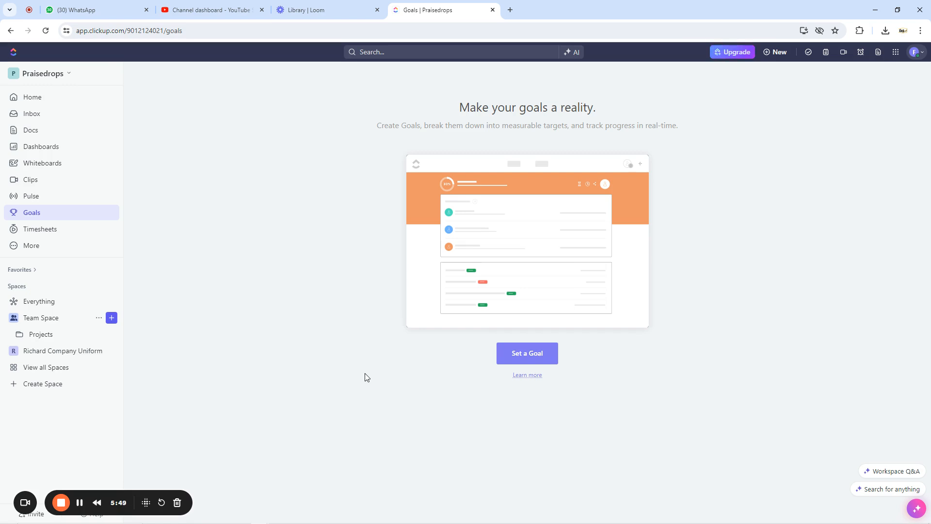
{"action": "left_click", "coordinate": [34, 196]}
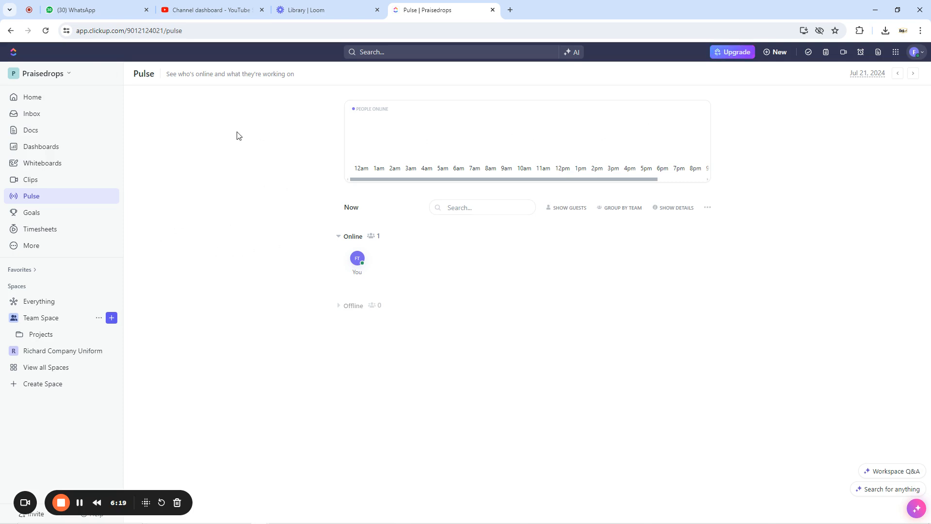
{"action": "left_click", "coordinate": [42, 98]}
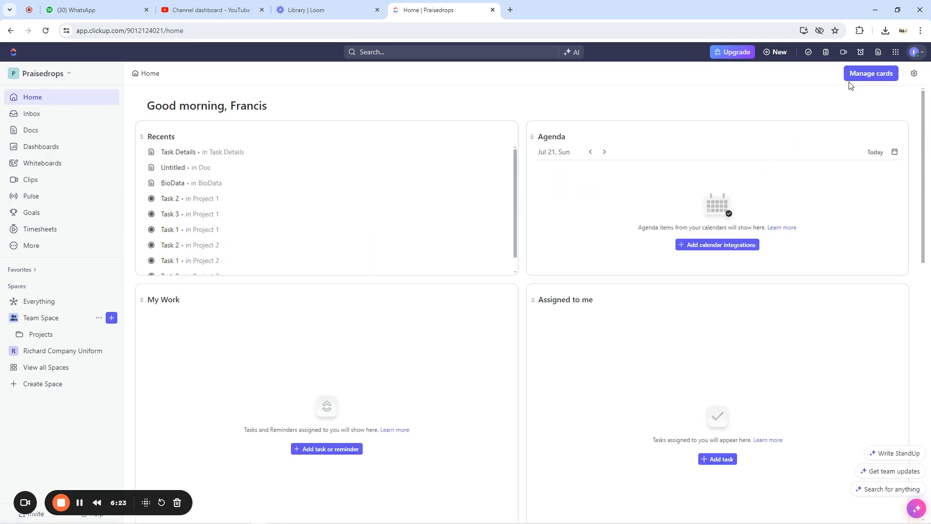
Open the new Chat form from the quick actions and look through the Whiteboard, Task, Doc, Reminder and Dashboard creation forms.
{"action": "left_click", "coordinate": [896, 52]}
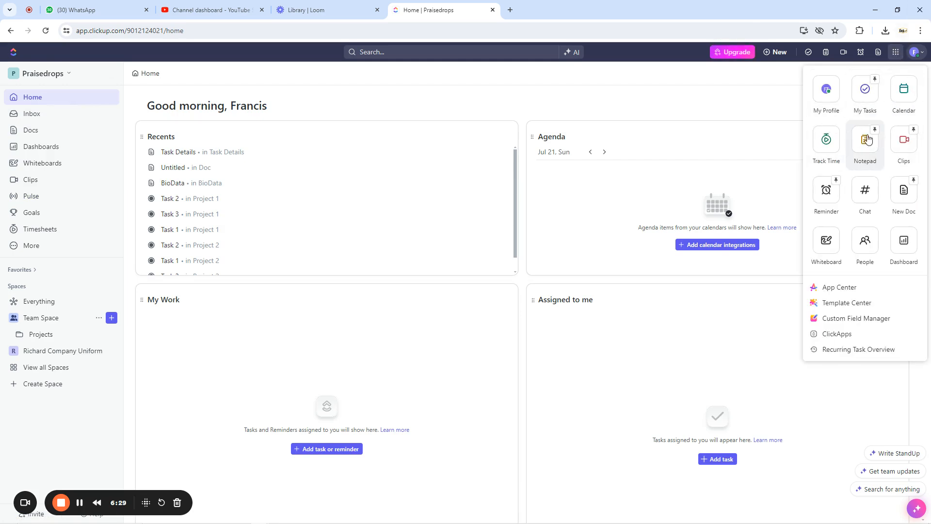
{"action": "left_click", "coordinate": [866, 192]}
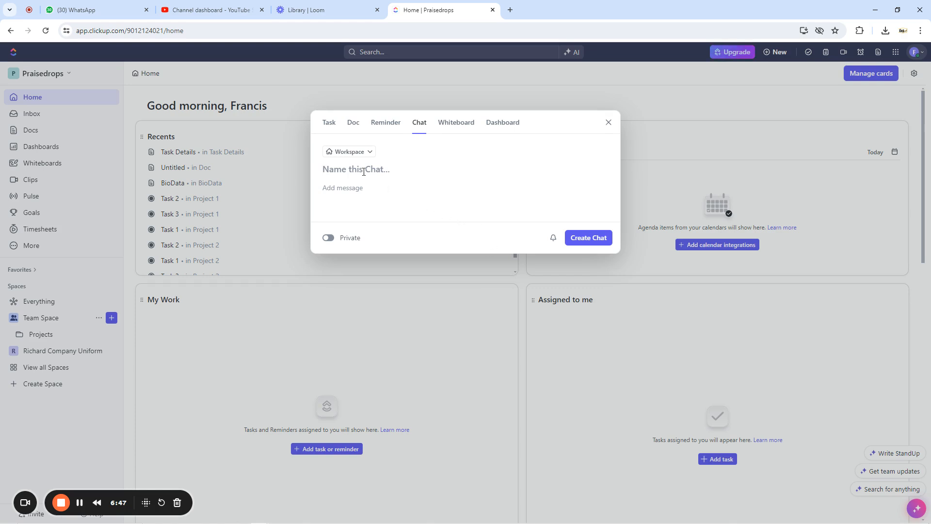
{"action": "left_click", "coordinate": [461, 129]}
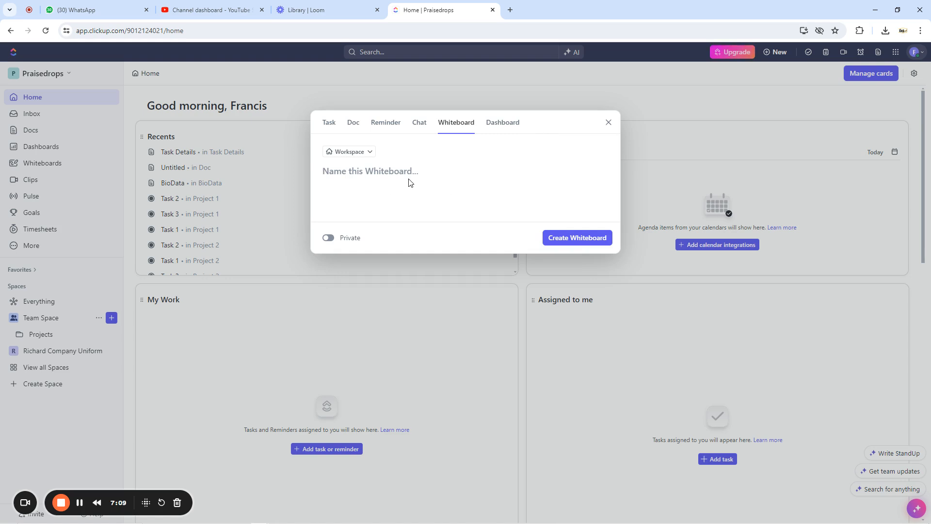
{"action": "left_click", "coordinate": [328, 124]}
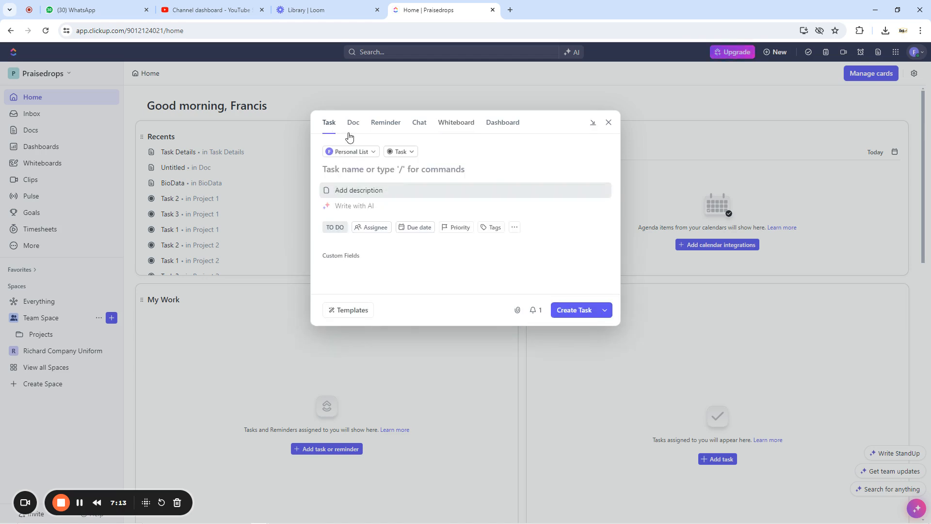
{"action": "left_click", "coordinate": [352, 125]}
{"action": "left_click", "coordinate": [331, 128]}
{"action": "left_click", "coordinate": [388, 125]}
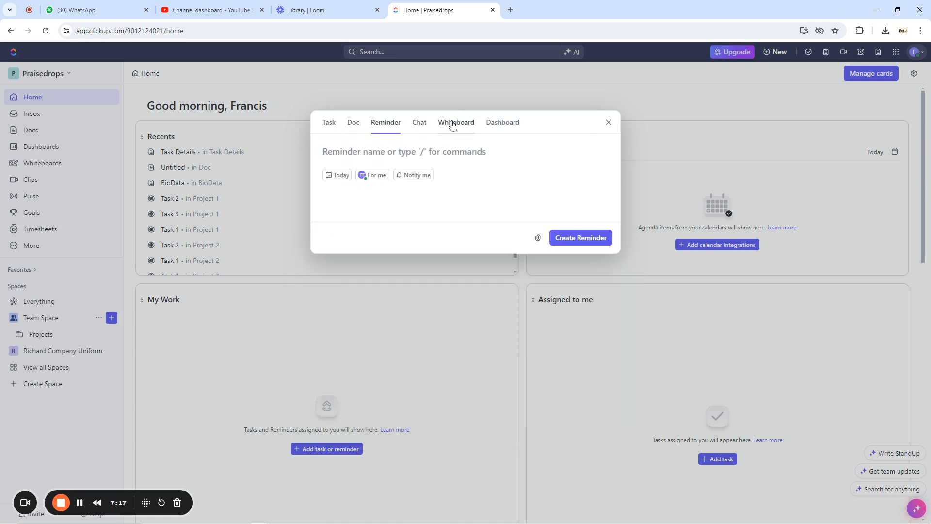
{"action": "left_click", "coordinate": [452, 125]}
{"action": "left_click", "coordinate": [501, 125]}
{"action": "left_click", "coordinate": [420, 127]}
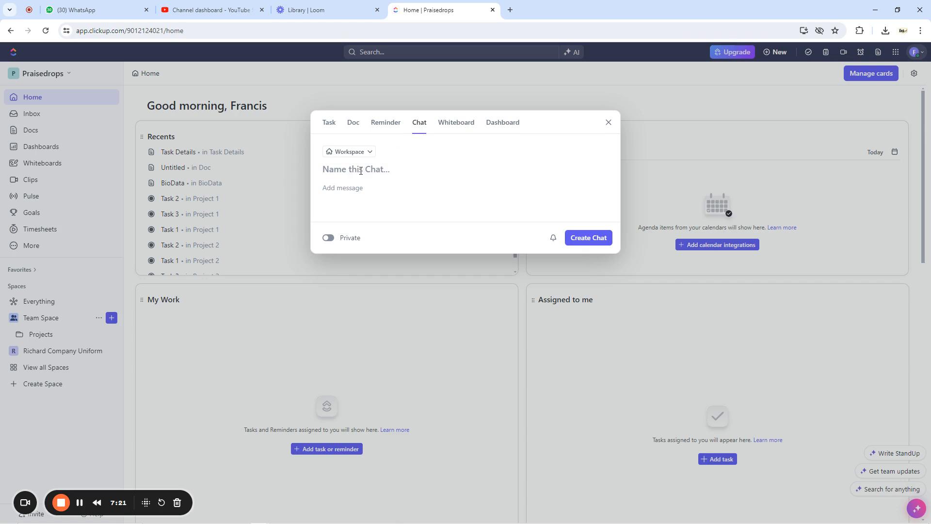
Examine the new chat's message and name fields, discard the form and review the available quick actions.
{"action": "left_click", "coordinate": [349, 189]}
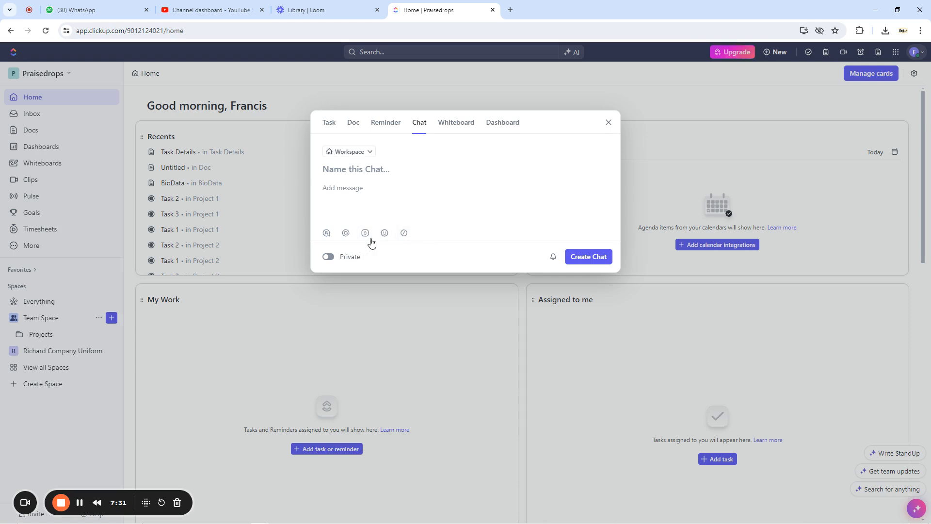
{"action": "left_click", "coordinate": [357, 173]}
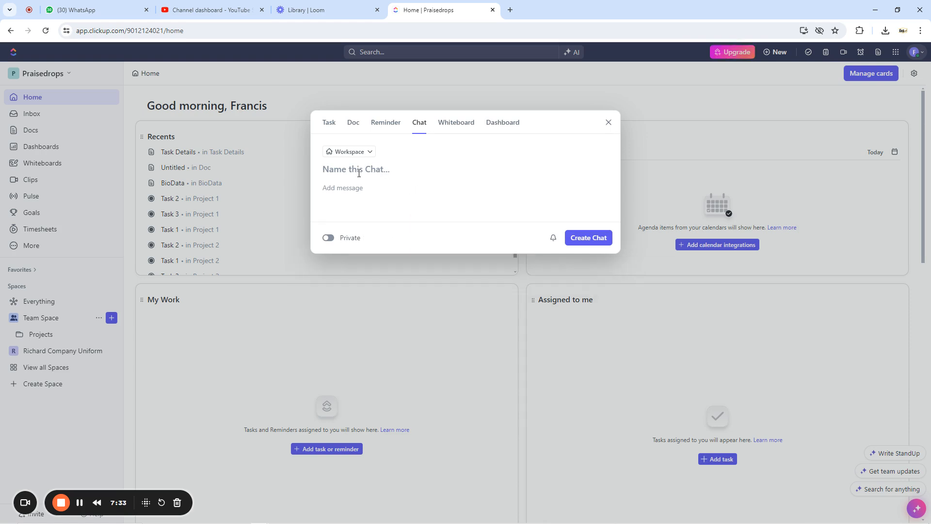
{"action": "left_click", "coordinate": [609, 122]}
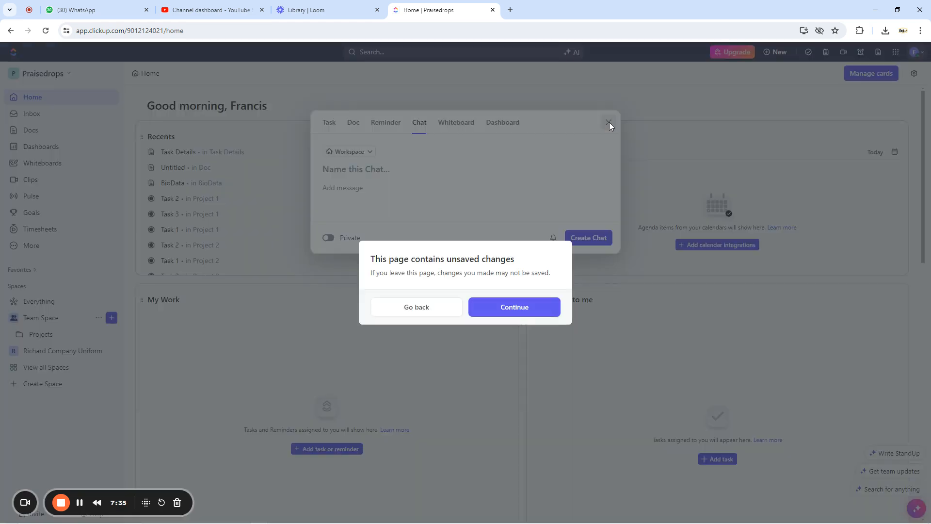
{"action": "left_click", "coordinate": [492, 310]}
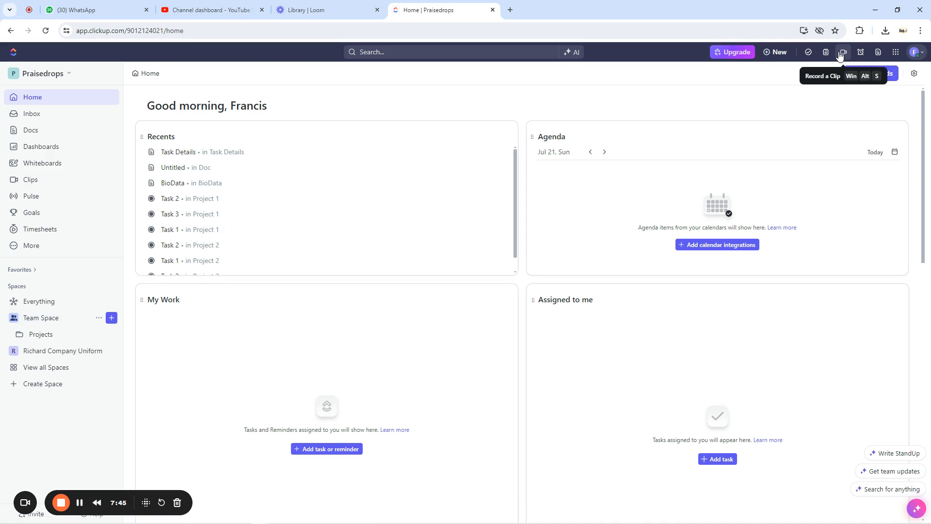
{"action": "left_click", "coordinate": [897, 53]}
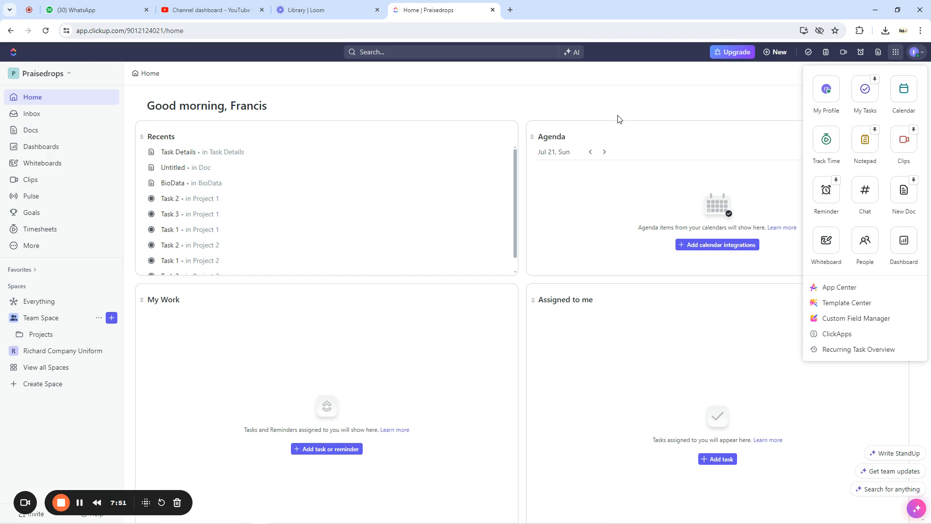
{"action": "left_click", "coordinate": [896, 52]}
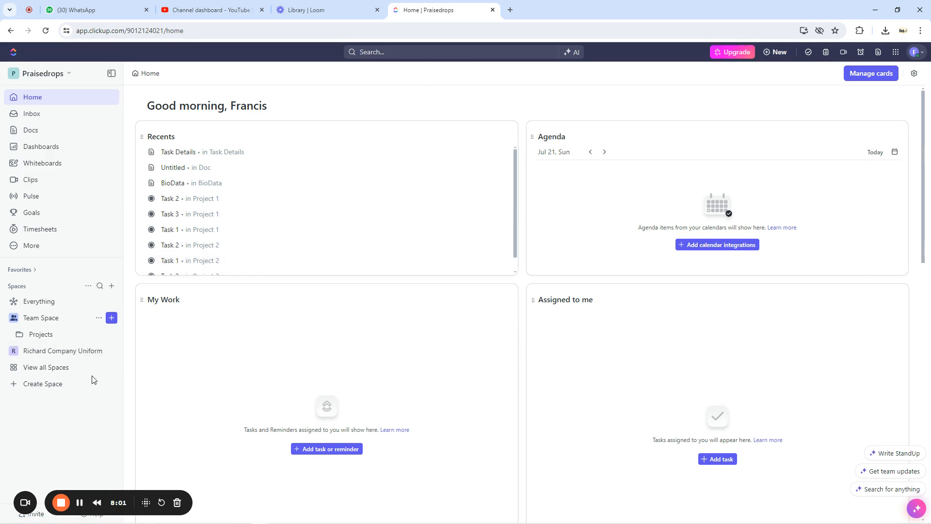
Open the List in the Richard Company Uniform space, skip the Dashboard Views introduction and show the tasks as a board.
{"action": "left_click", "coordinate": [48, 353]}
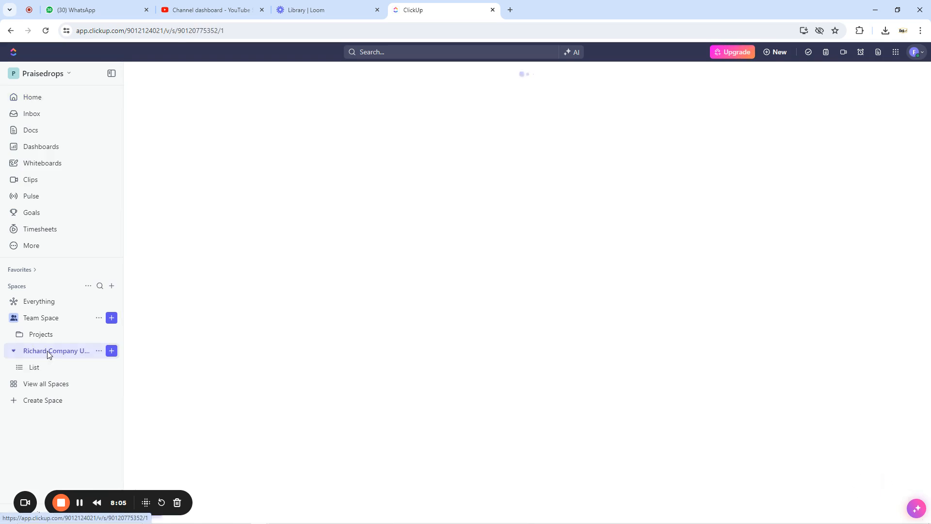
{"action": "left_click", "coordinate": [33, 368]}
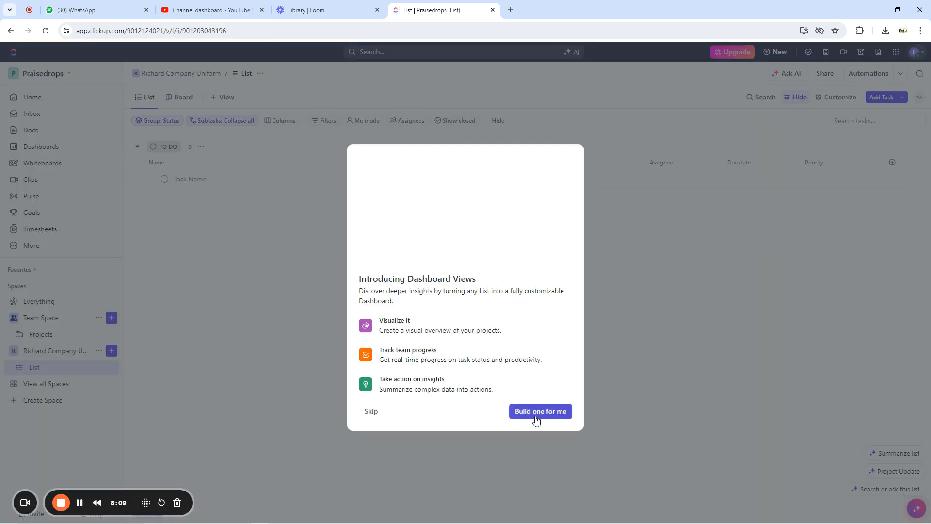
{"action": "left_click", "coordinate": [371, 411]}
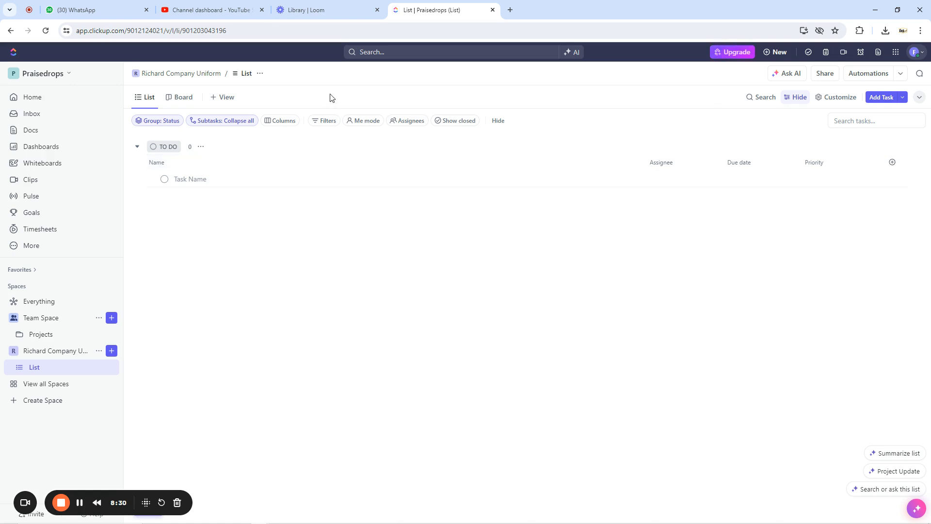
{"action": "left_click", "coordinate": [183, 97]}
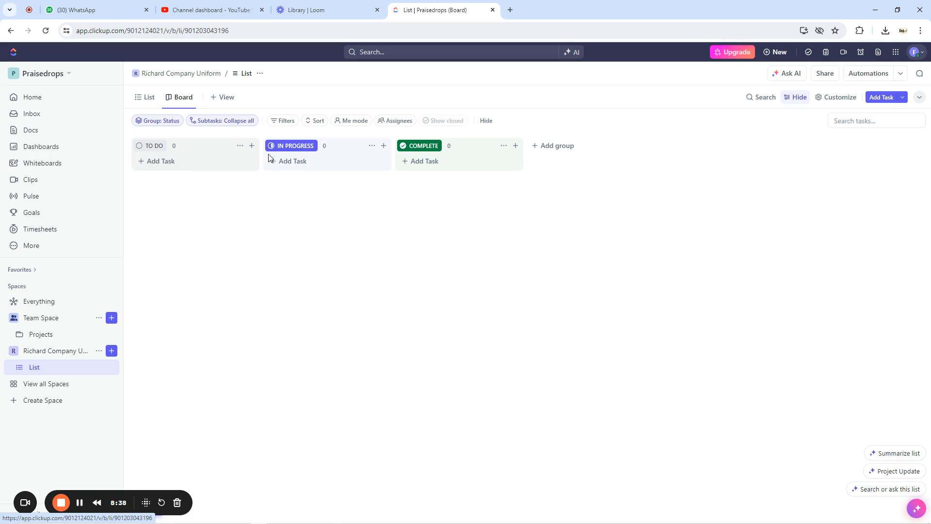
Add Gantt and Table views to the Richard Company Uniform list and check the remaining view types.
{"action": "left_click", "coordinate": [227, 97]}
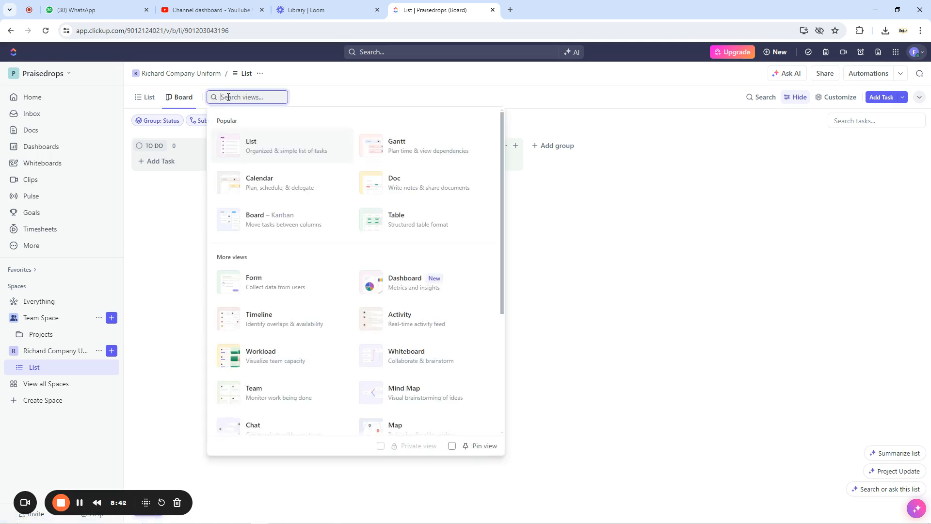
{"action": "left_click", "coordinate": [405, 147]}
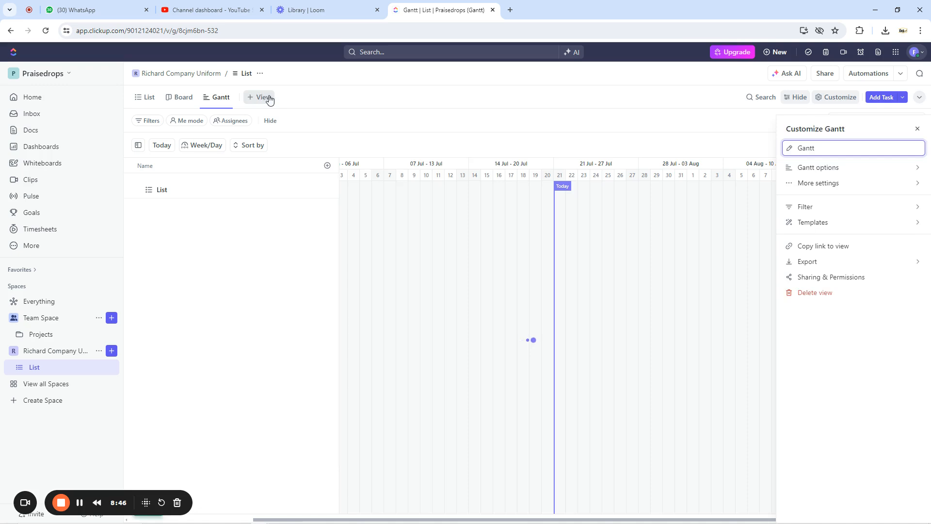
{"action": "left_click", "coordinate": [260, 97]}
{"action": "left_click", "coordinate": [442, 226]}
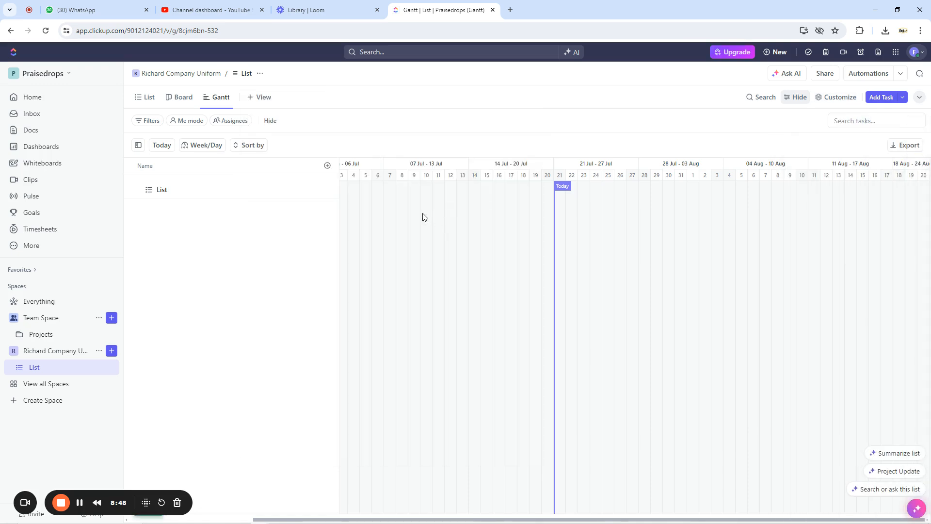
{"action": "left_click", "coordinate": [301, 97]}
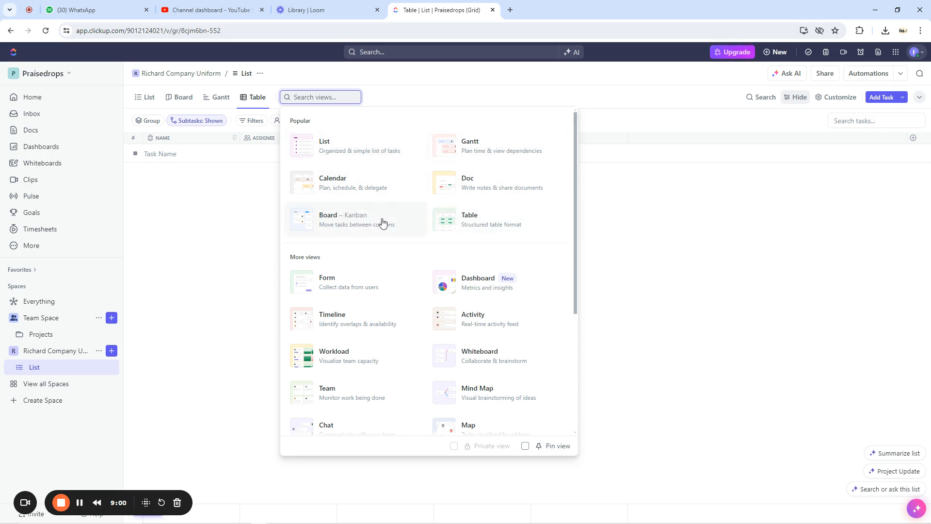
{"action": "left_click", "coordinate": [438, 78]}
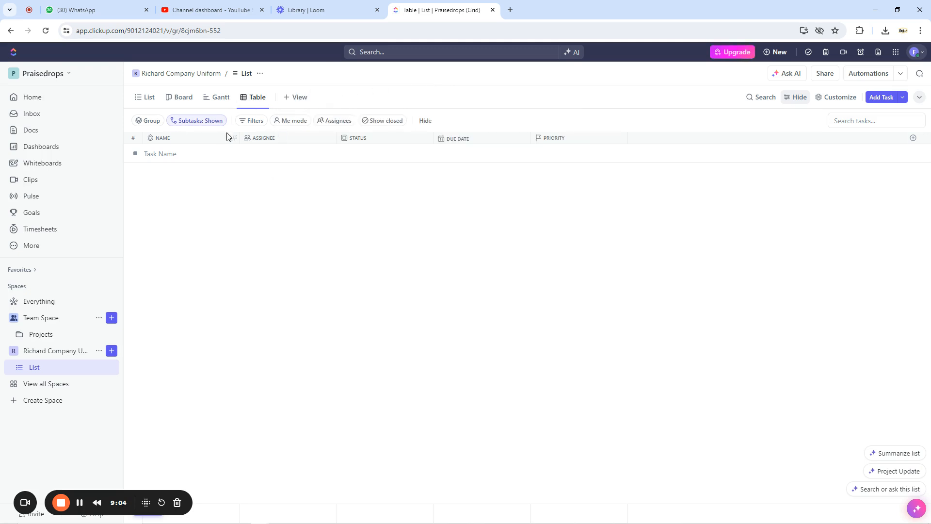
Show the list as a board and start a To Do task named Buy Shirt Material, assigned to the other workspace member.
{"action": "left_click", "coordinate": [183, 99]}
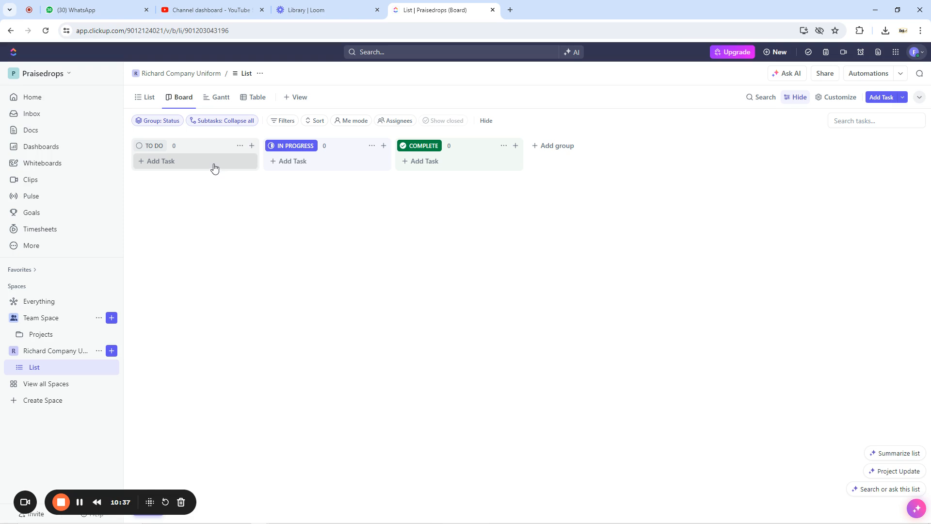
{"action": "left_click", "coordinate": [159, 162]}
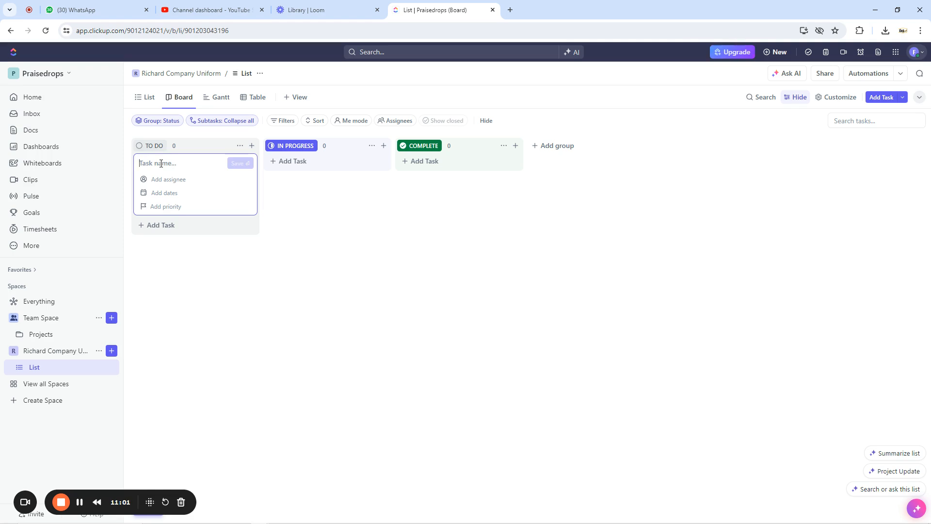
{"action": "type", "text": "Buy"}
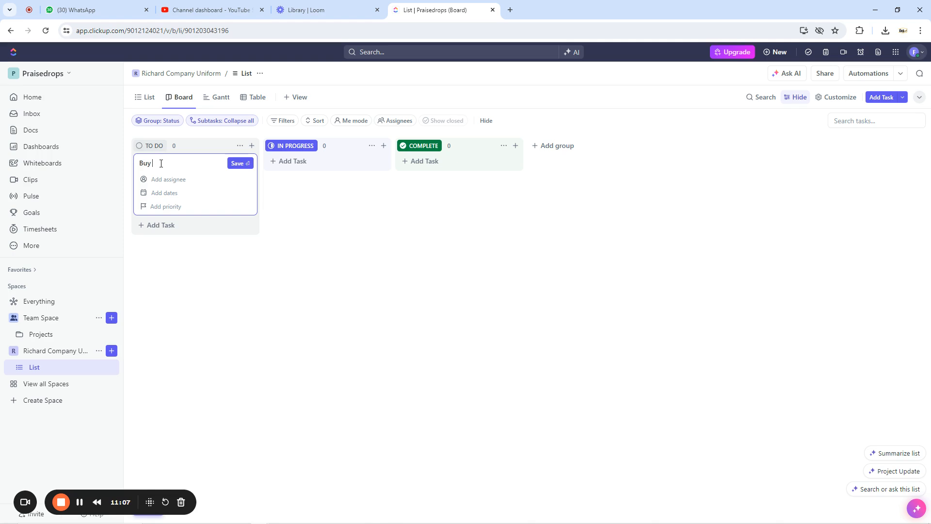
{"action": "type", "text": "Shirt Material"}
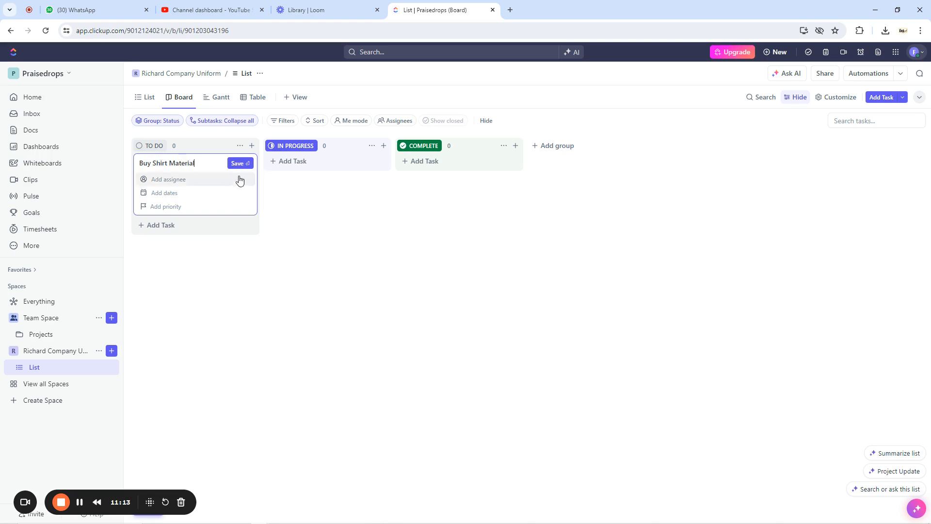
{"action": "left_click", "coordinate": [166, 179]}
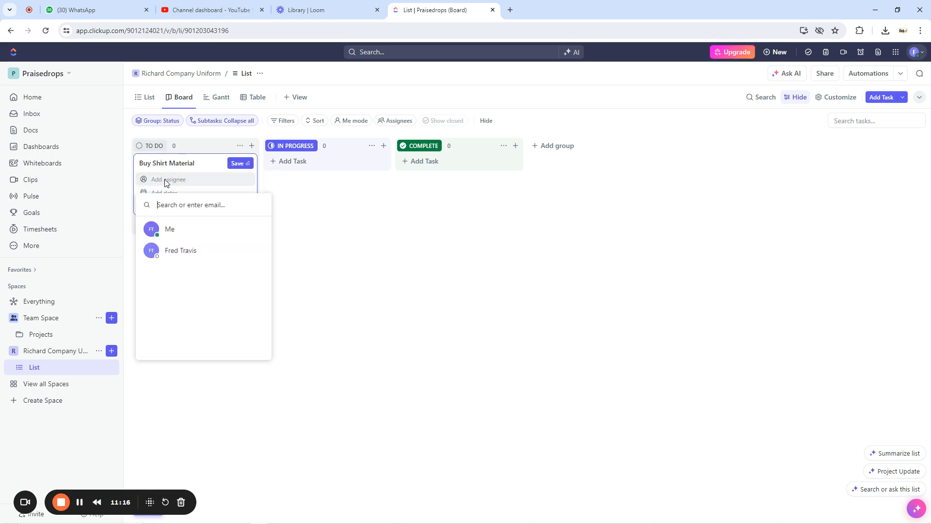
{"action": "left_click", "coordinate": [180, 251]}
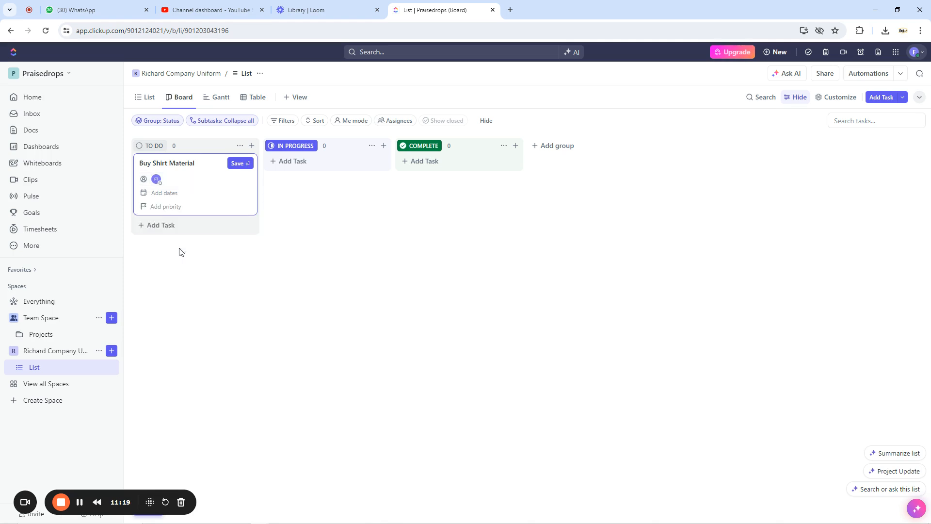
Set the Buy Shirt Material task's due date to Wednesday 24 July 2024 and its priority to High, and save the task.
{"action": "left_click", "coordinate": [167, 193]}
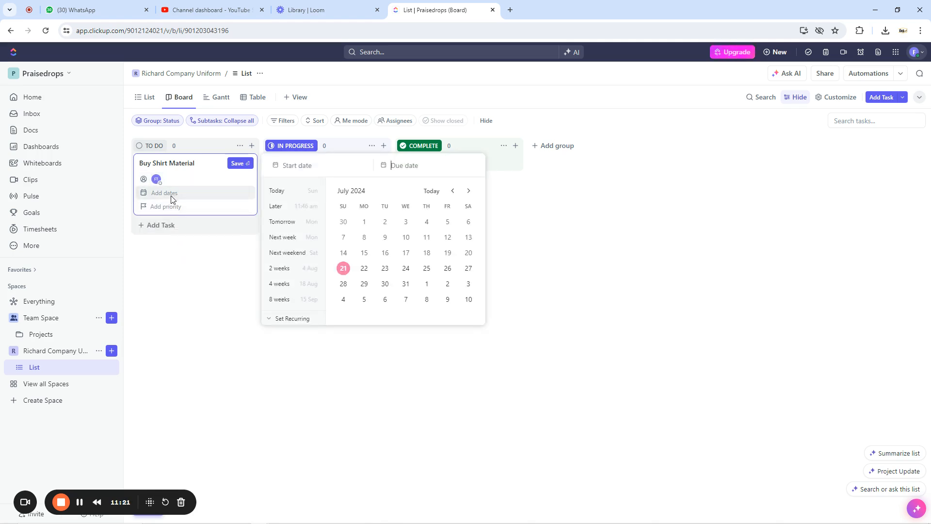
{"action": "left_click", "coordinate": [385, 269]}
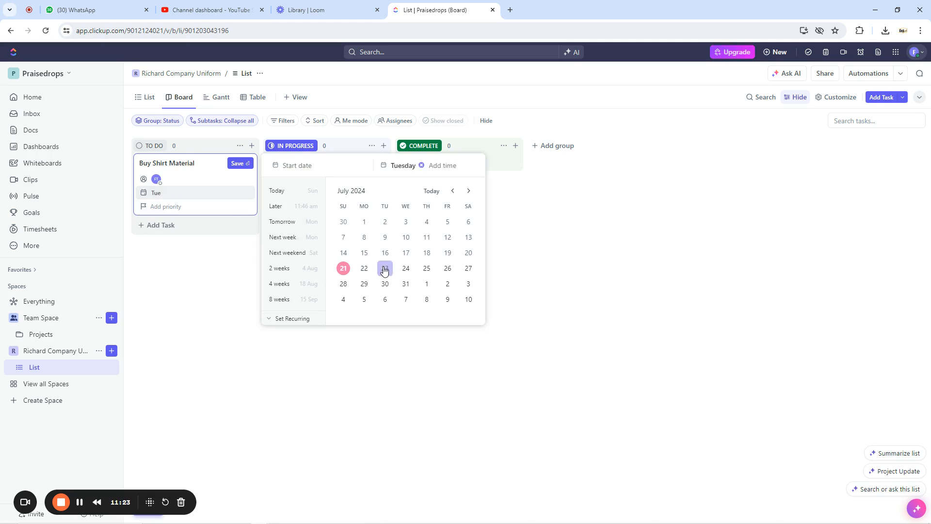
{"action": "left_click", "coordinate": [406, 269]}
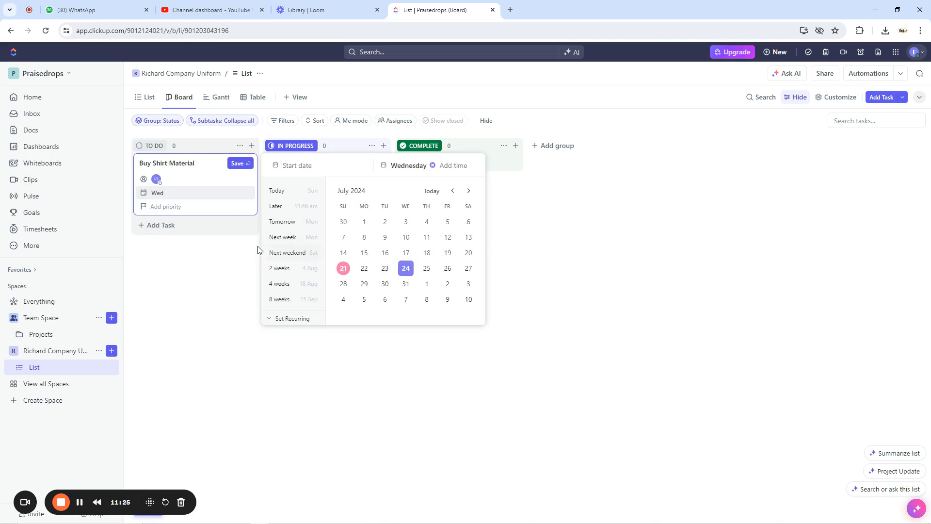
{"action": "left_click", "coordinate": [187, 259]}
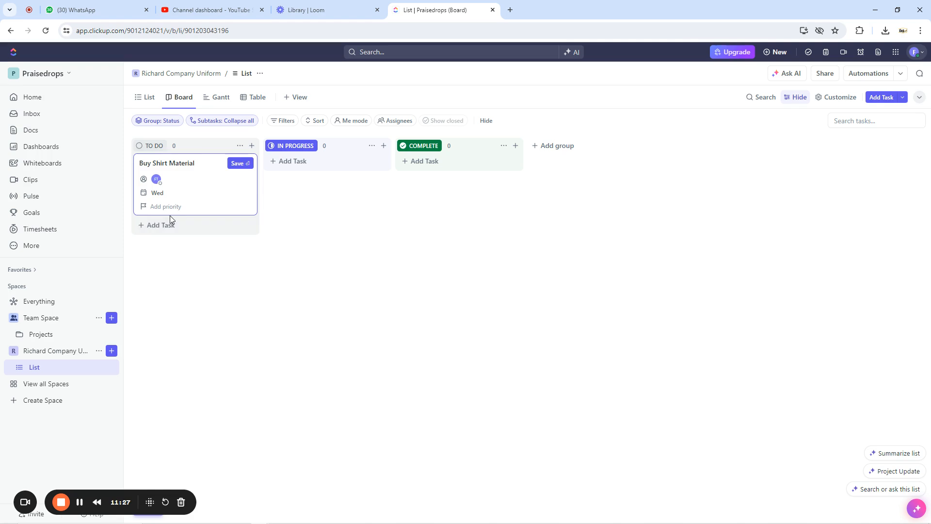
{"action": "left_click", "coordinate": [166, 208]}
{"action": "left_click", "coordinate": [164, 245]}
{"action": "left_click", "coordinate": [233, 165]}
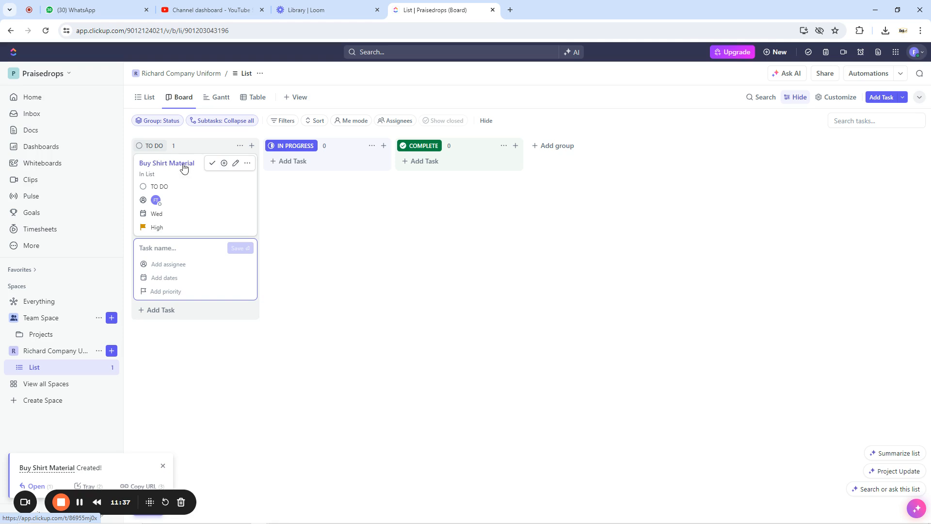
Add a subtask named Buy white thread under the Buy Shirt Material task.
{"action": "left_click", "coordinate": [224, 165]}
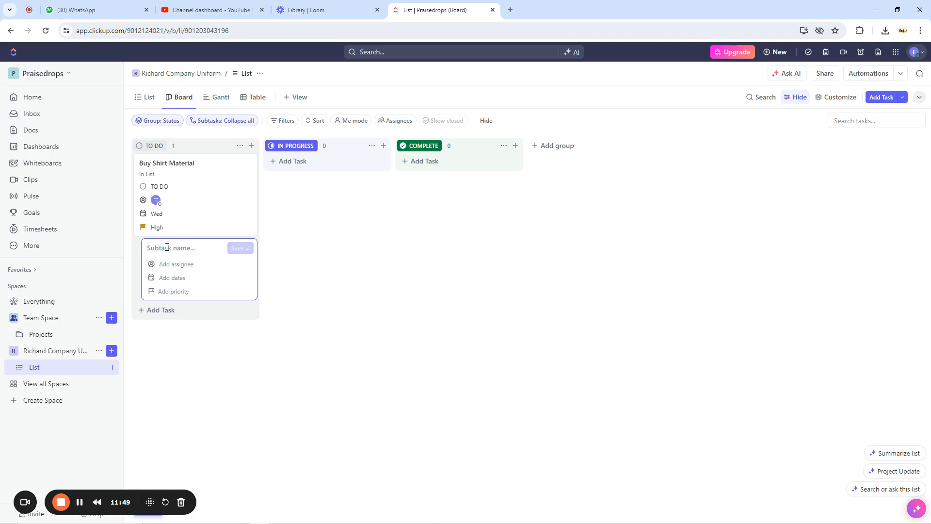
{"action": "type", "text": "Buy w"}
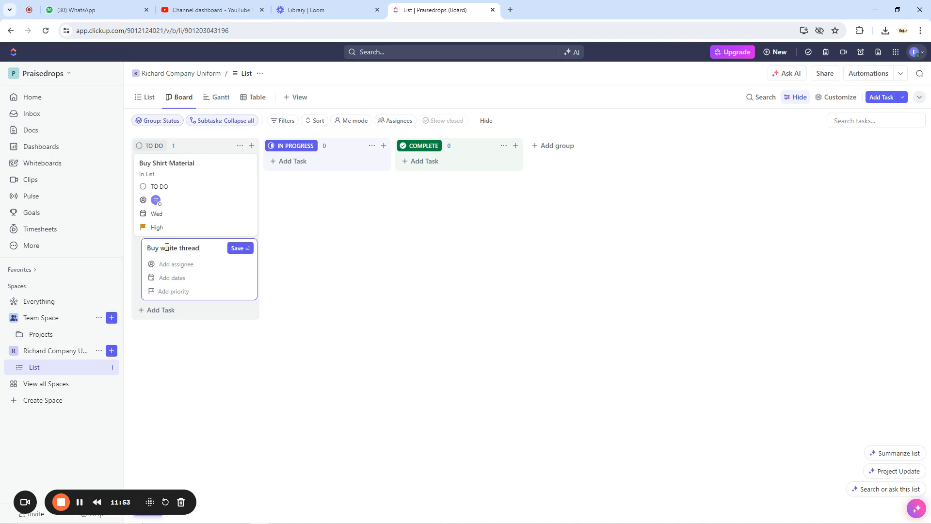
{"action": "type", "text": "hite thread"}
{"action": "key", "text": "Return"}
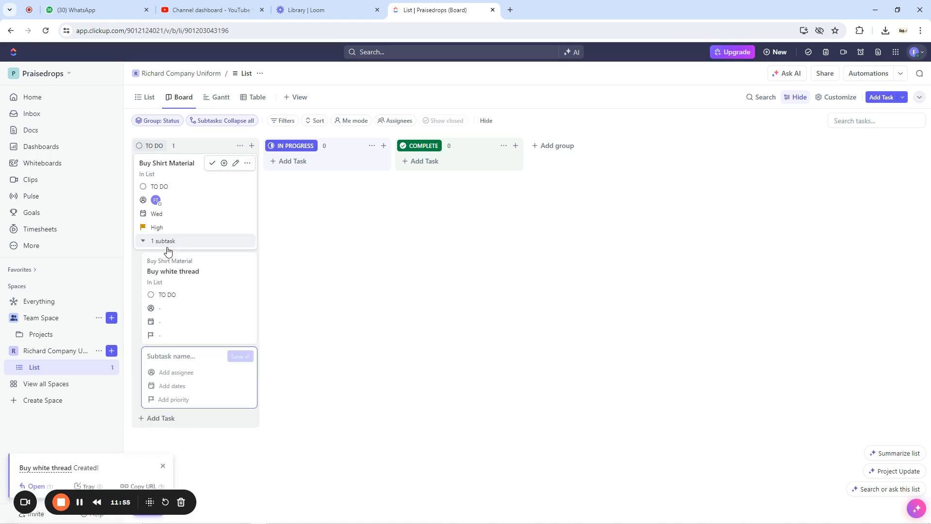
{"action": "left_click", "coordinate": [303, 234]}
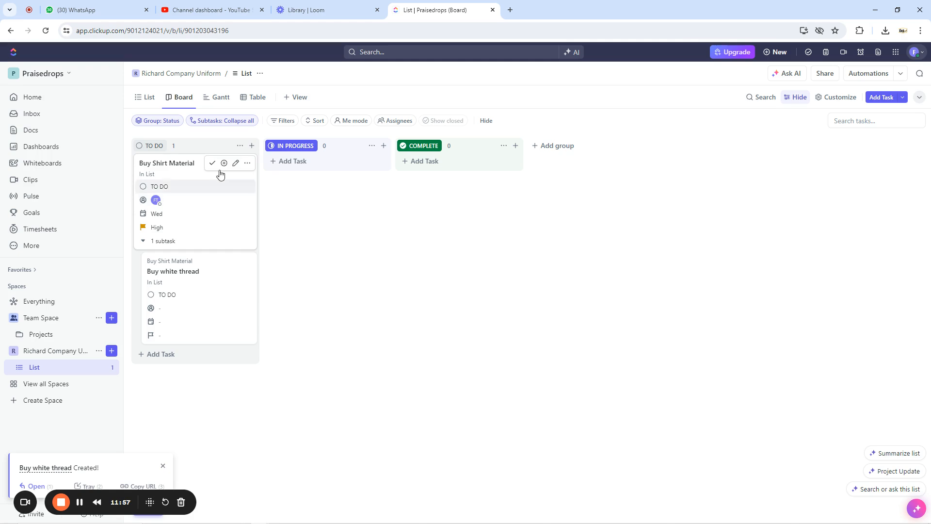
Look over the Buy Shirt Material task's available actions and delete its Buy white thread subtask.
{"action": "left_click", "coordinate": [247, 162]}
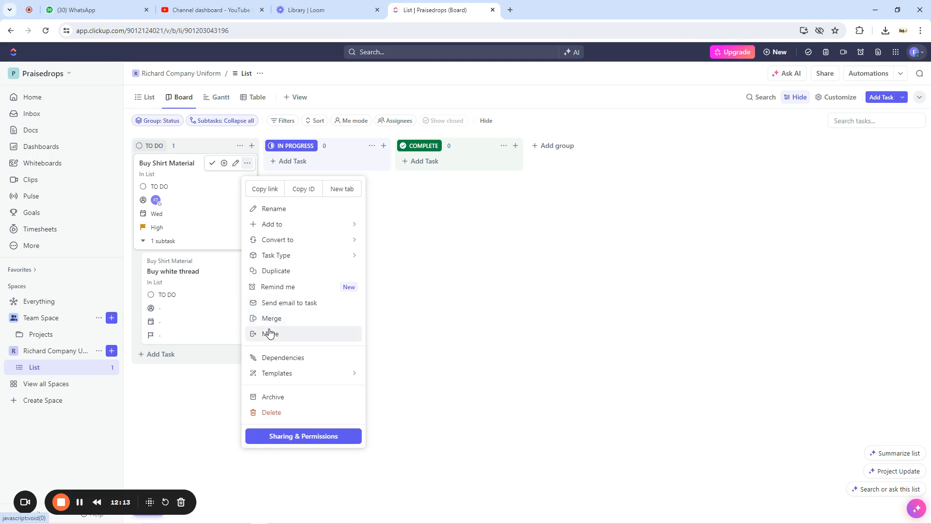
{"action": "left_click", "coordinate": [430, 305]}
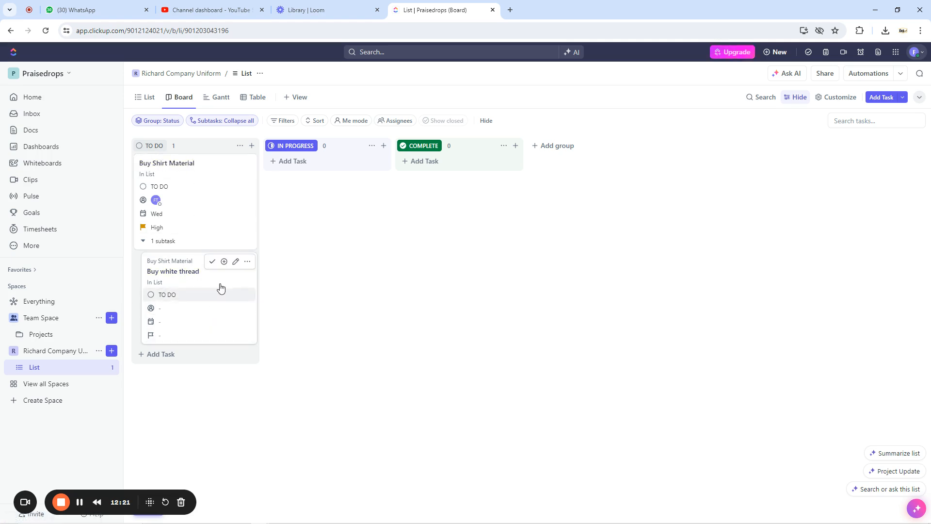
{"action": "left_click", "coordinate": [248, 262]}
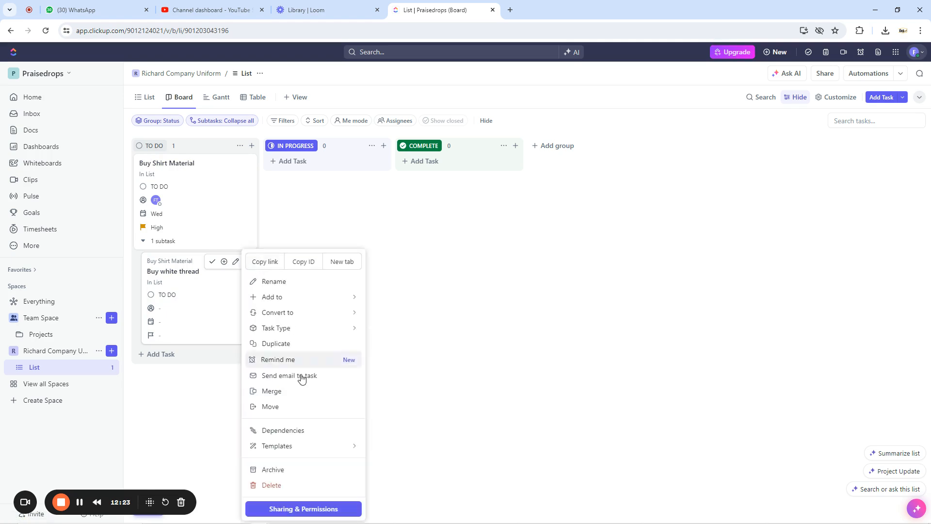
{"action": "left_click", "coordinate": [274, 486]}
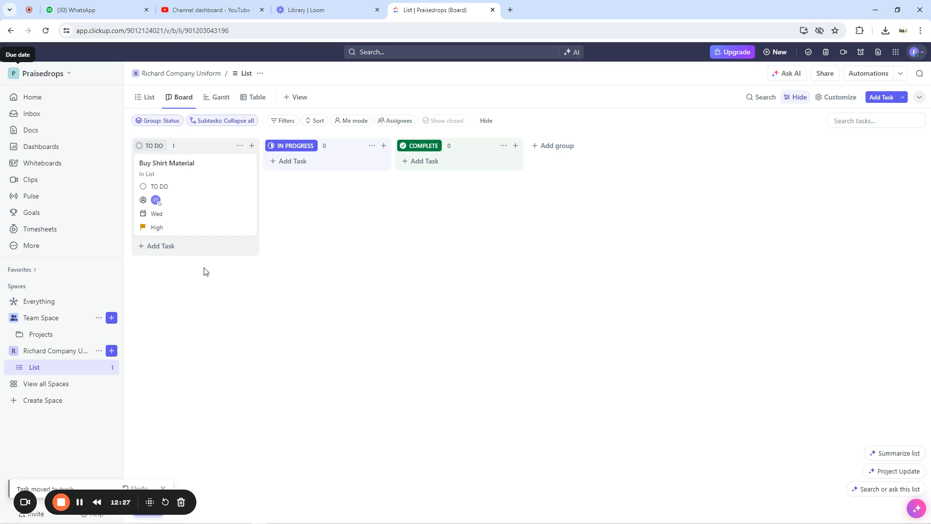
Start a second To Do task named Buy Singer Sewing Machine and assign it to yourself.
{"action": "left_click", "coordinate": [160, 248]}
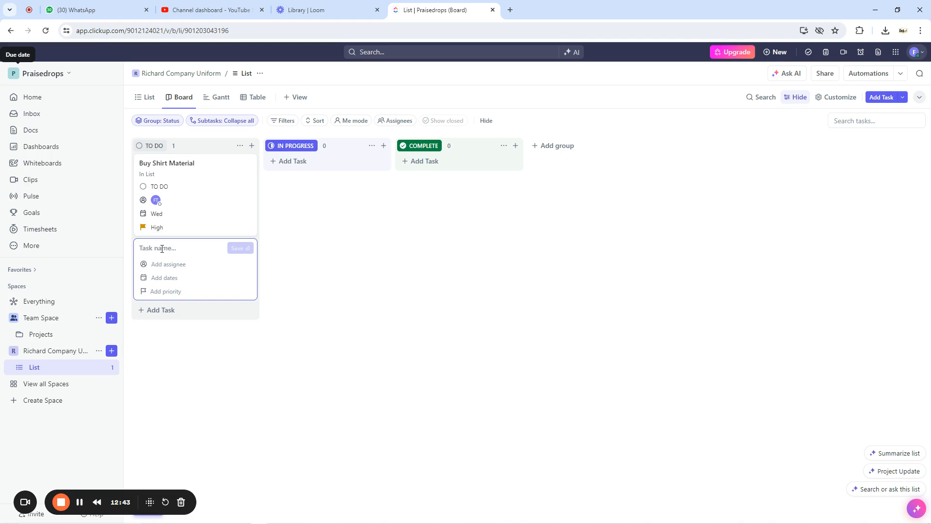
{"action": "type", "text": "Buy Singer S"}
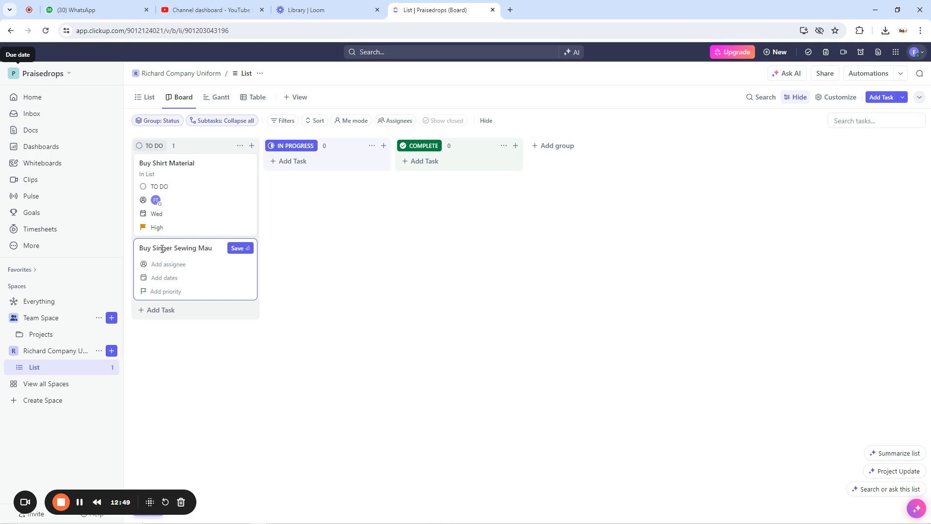
{"action": "type", "text": "ewing Machine"}
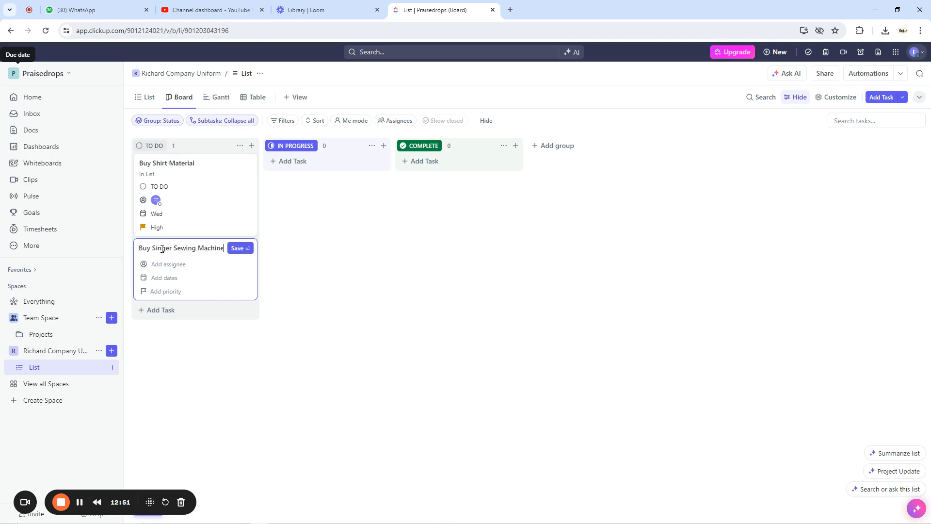
{"action": "left_click", "coordinate": [172, 265]}
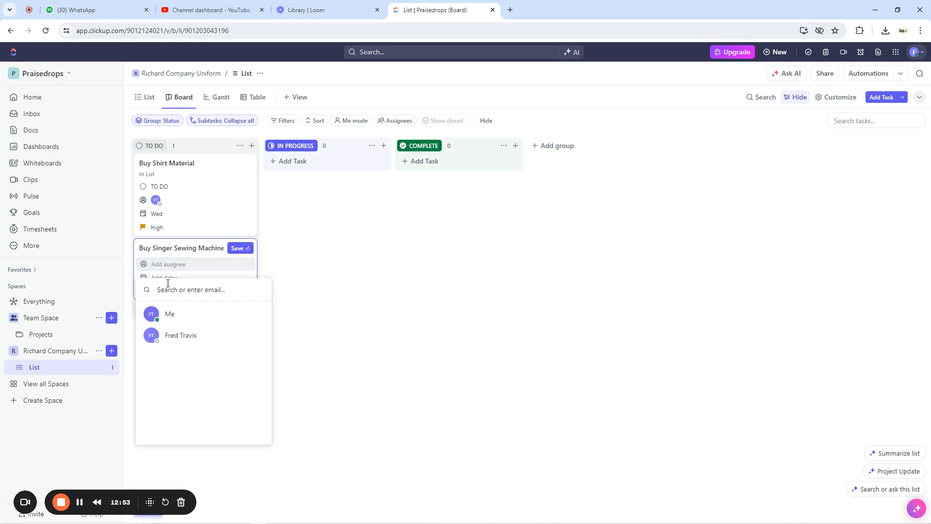
{"action": "left_click", "coordinate": [168, 313]}
Give the Buy Singer Sewing Machine task a due date of Friday 26 July 2024 and High priority, and save it.
{"action": "left_click", "coordinate": [179, 278]}
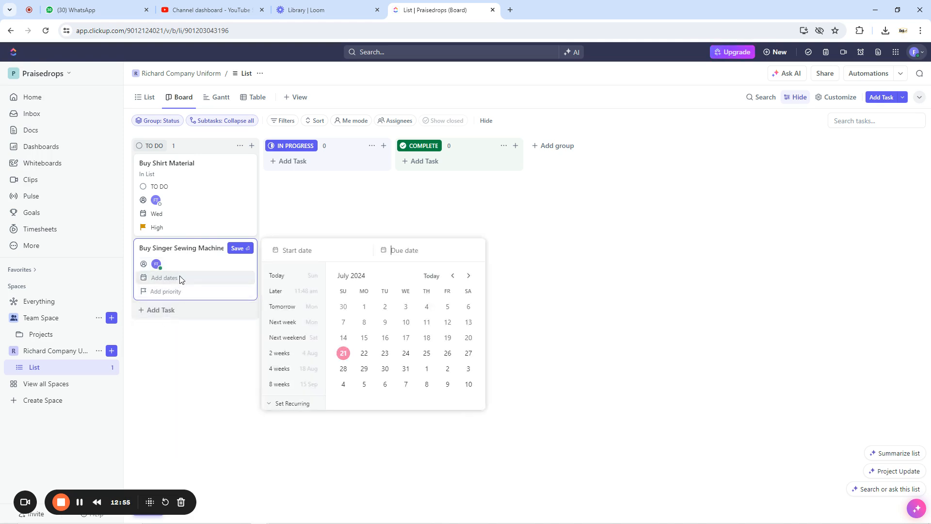
{"action": "left_click", "coordinate": [447, 353]}
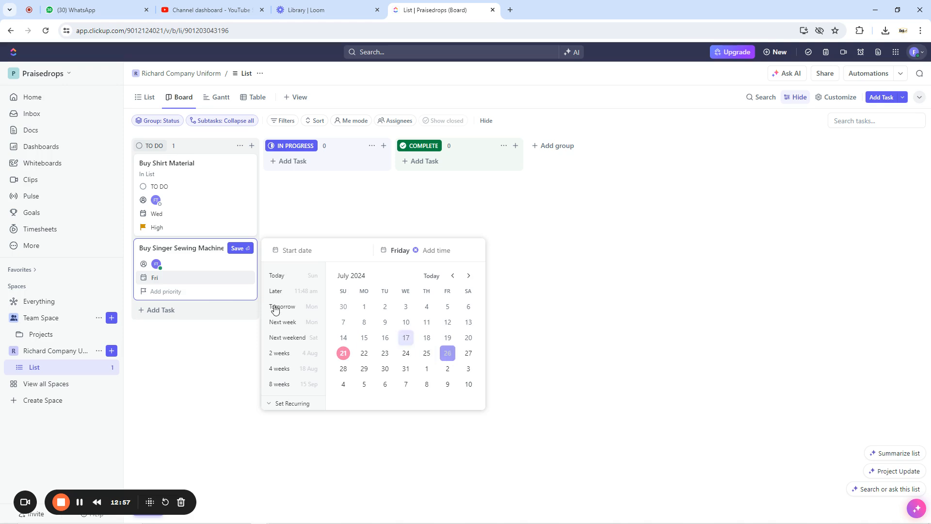
{"action": "left_click", "coordinate": [169, 291]}
{"action": "left_click", "coordinate": [169, 291]}
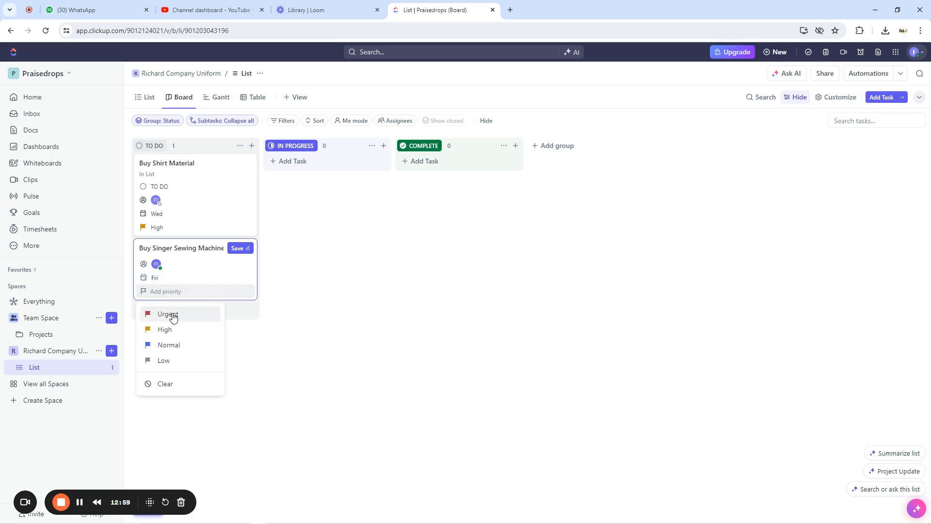
{"action": "left_click", "coordinate": [172, 313]}
{"action": "left_click", "coordinate": [174, 294]}
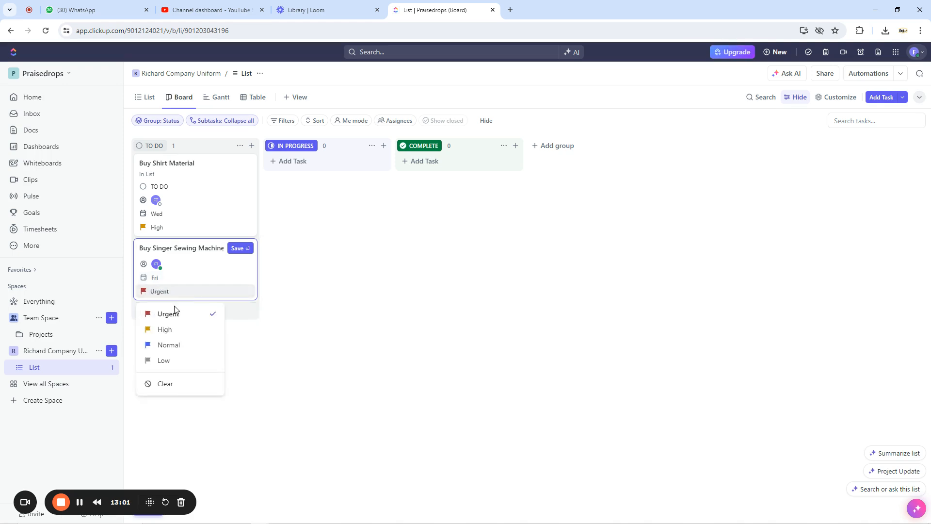
{"action": "left_click", "coordinate": [168, 327]}
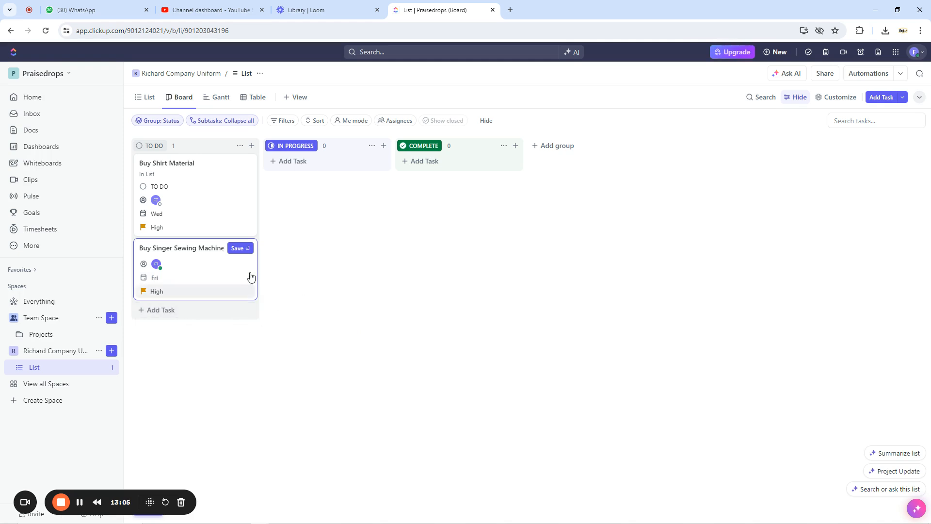
{"action": "left_click", "coordinate": [239, 248]}
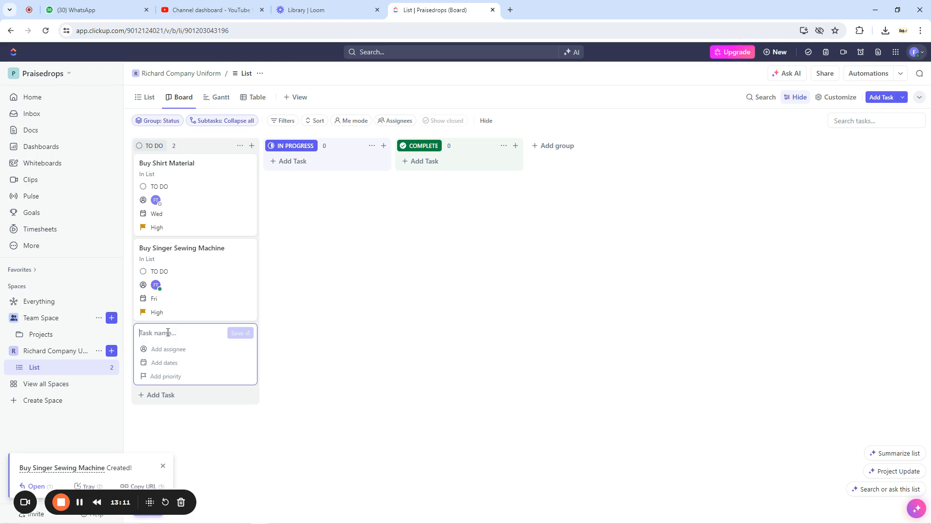
Name the third To Do task Clean the Factory and assign it to the other workspace member.
{"action": "type", "text": "Clean the"}
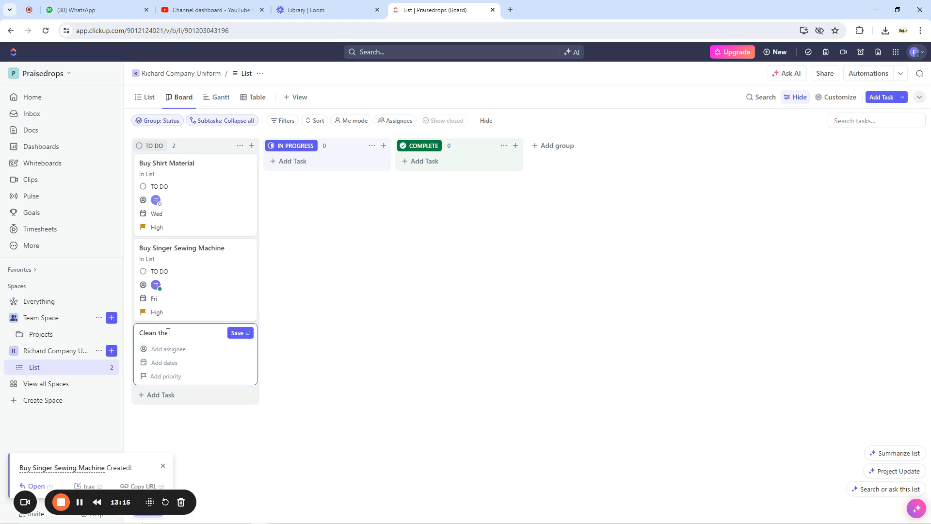
{"action": "type", "text": " Factory"}
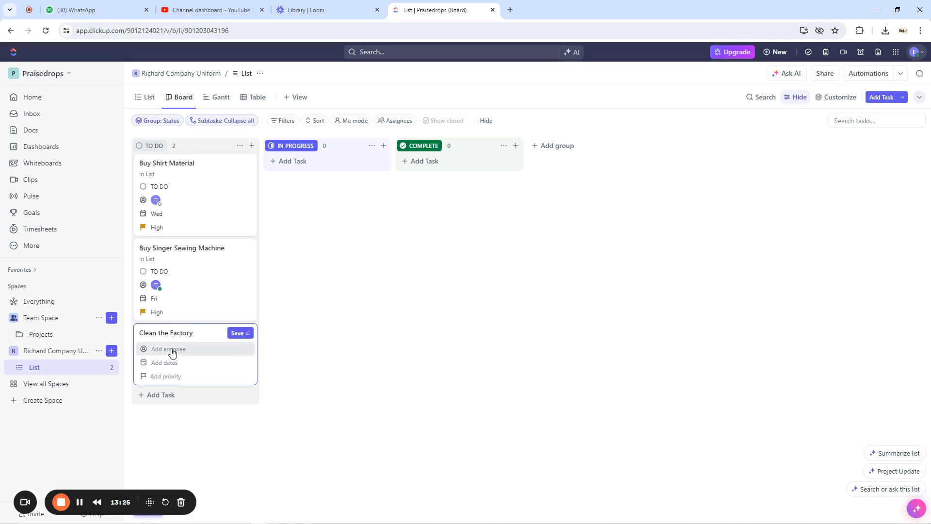
{"action": "left_click", "coordinate": [172, 353]}
{"action": "left_click", "coordinate": [173, 413]}
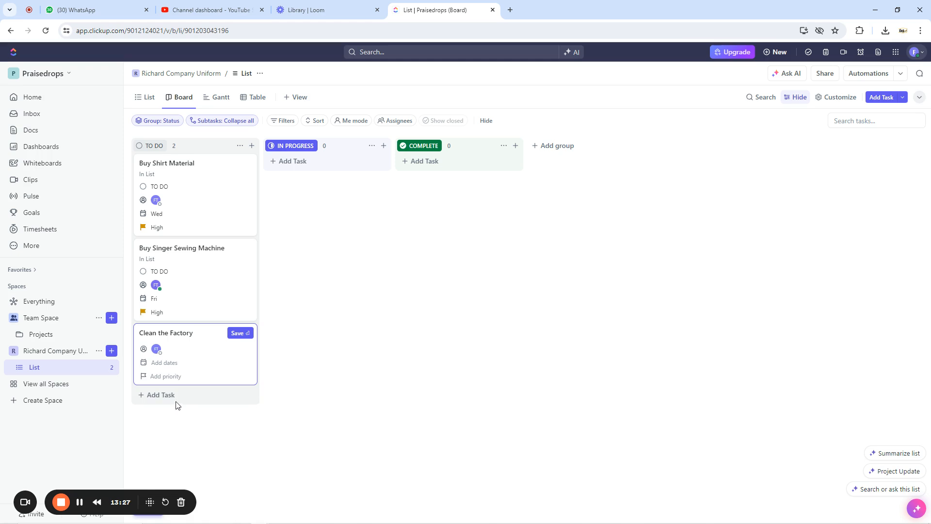
Give the Clean the Factory task a due date of Saturday 27 July 2024 and Normal priority, and save it.
{"action": "left_click", "coordinate": [165, 363]}
{"action": "left_click", "coordinate": [469, 439]}
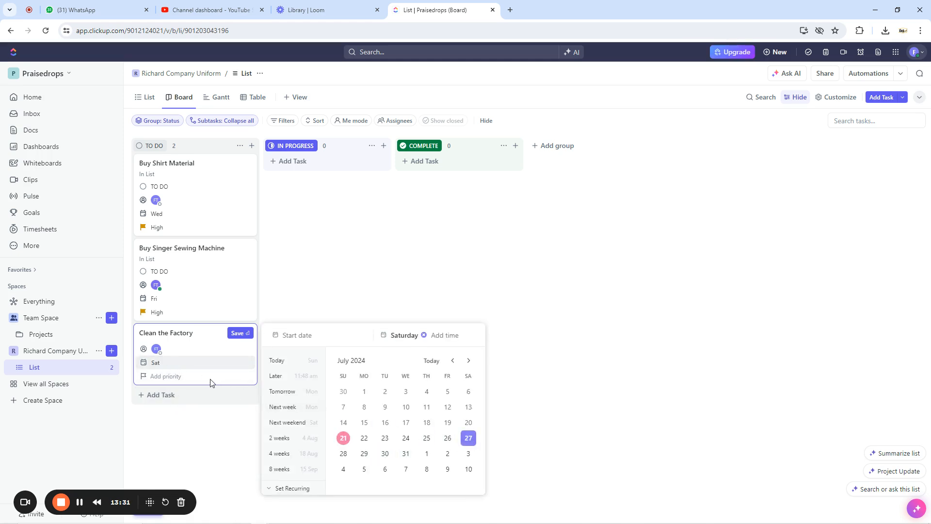
{"action": "left_click", "coordinate": [164, 376]}
{"action": "left_click", "coordinate": [169, 378]}
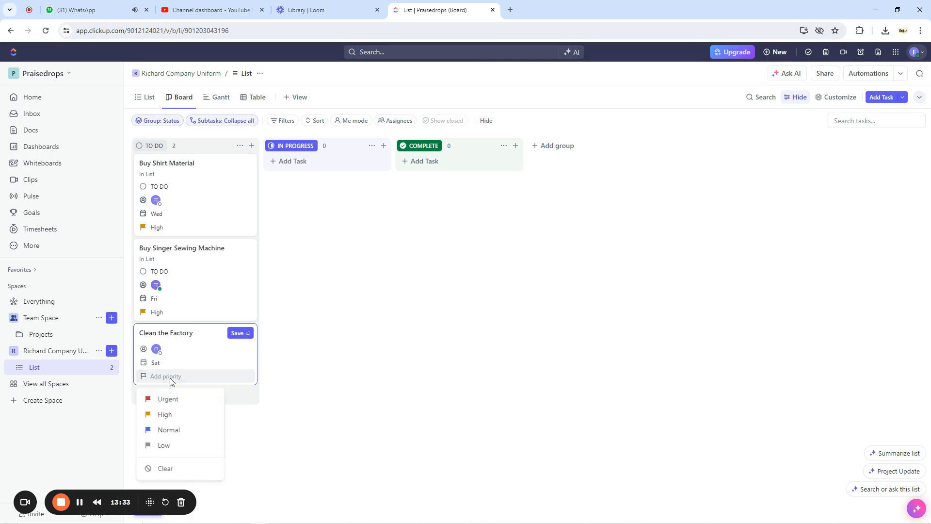
{"action": "left_click", "coordinate": [170, 431]}
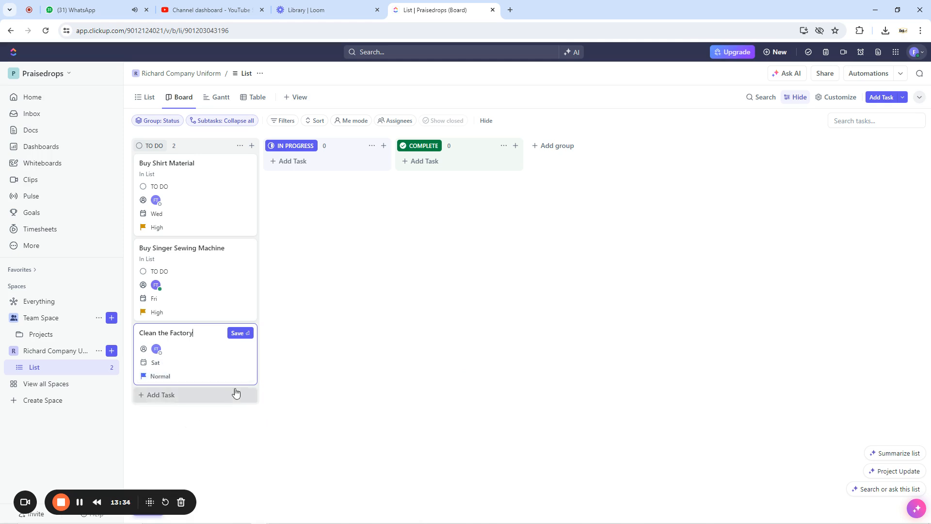
{"action": "left_click", "coordinate": [237, 333]}
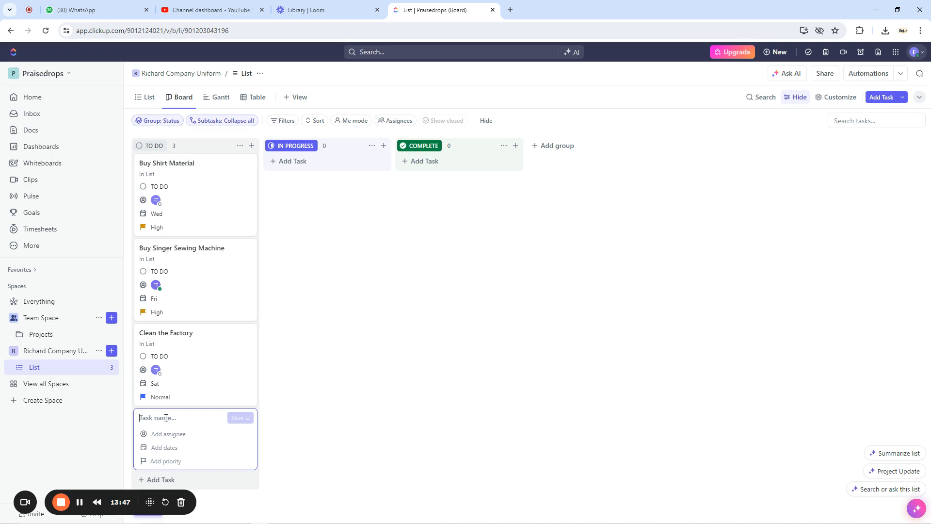
Name the fourth To Do task Check the Electrical Installations and assign it to yourself.
{"action": "type", "text": "E"}
{"action": "key", "text": "BackSpace"}
{"action": "type", "text": "Check the Electrical Ins"}
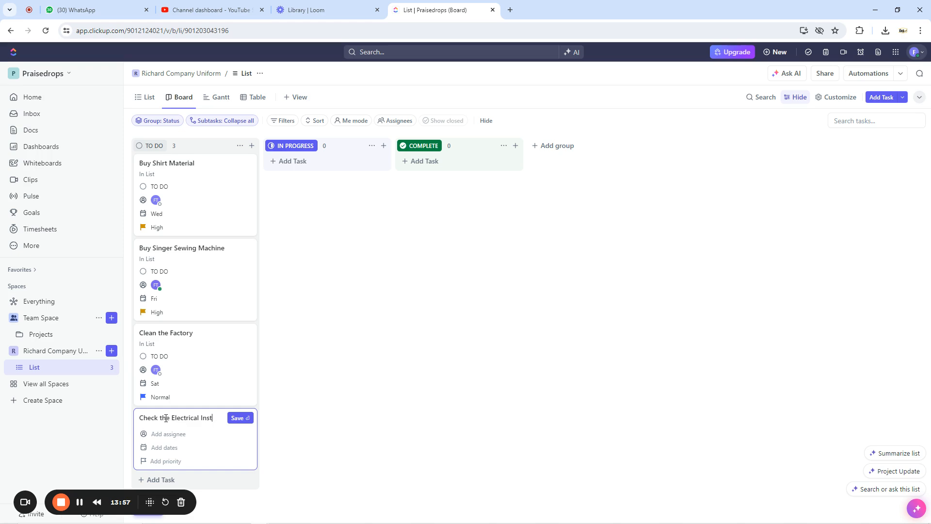
{"action": "type", "text": "tions"}
{"action": "left_click", "coordinate": [166, 434]}
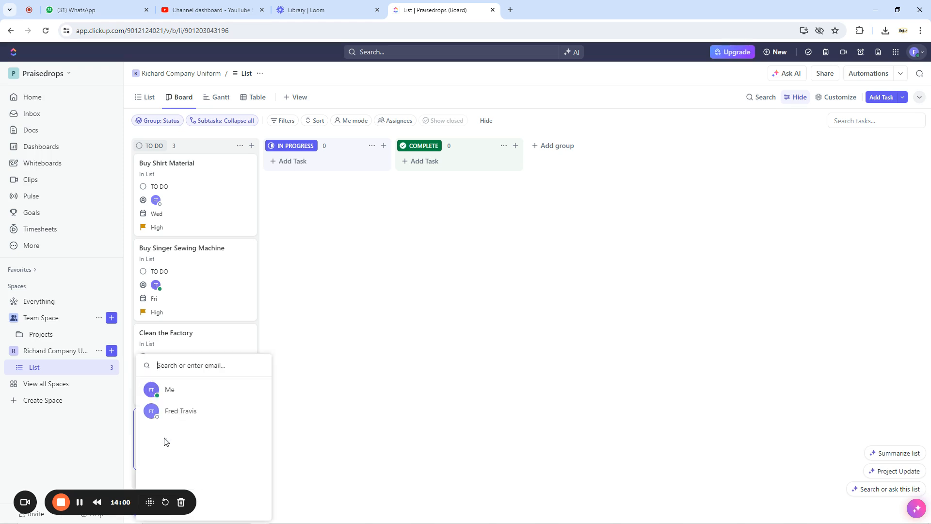
{"action": "left_click", "coordinate": [176, 392]}
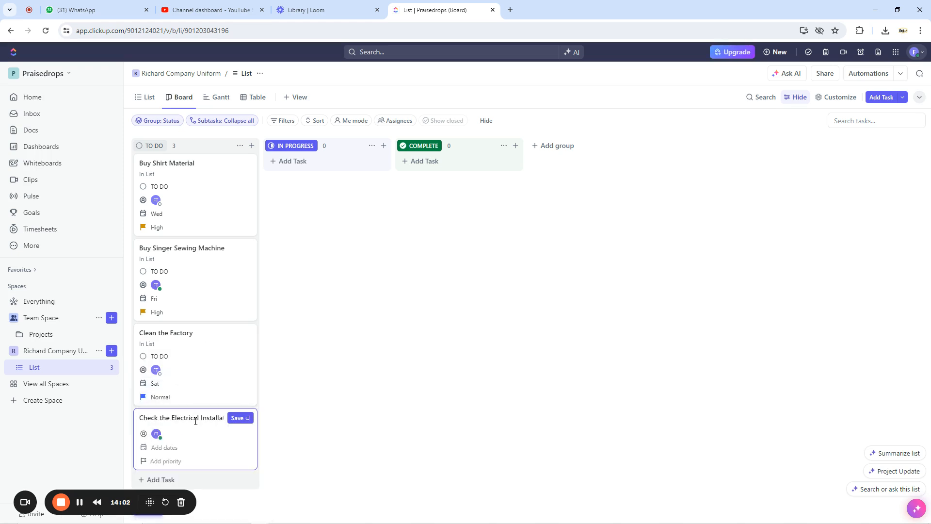
Give the Check the Electrical Installations task a due date of Thursday 25 July 2024 and Normal priority, and save it.
{"action": "left_click", "coordinate": [168, 449]}
{"action": "left_click", "coordinate": [426, 413]}
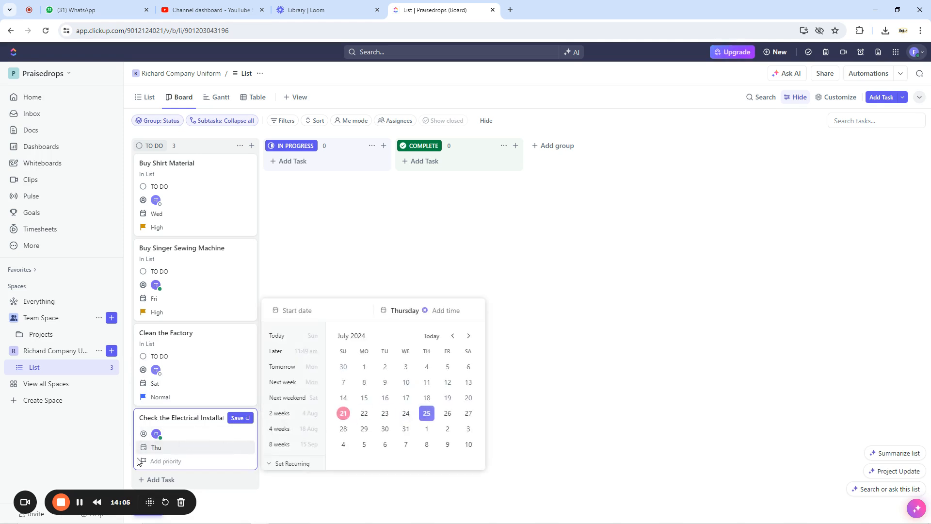
{"action": "left_click", "coordinate": [168, 462]}
{"action": "left_click", "coordinate": [175, 461]}
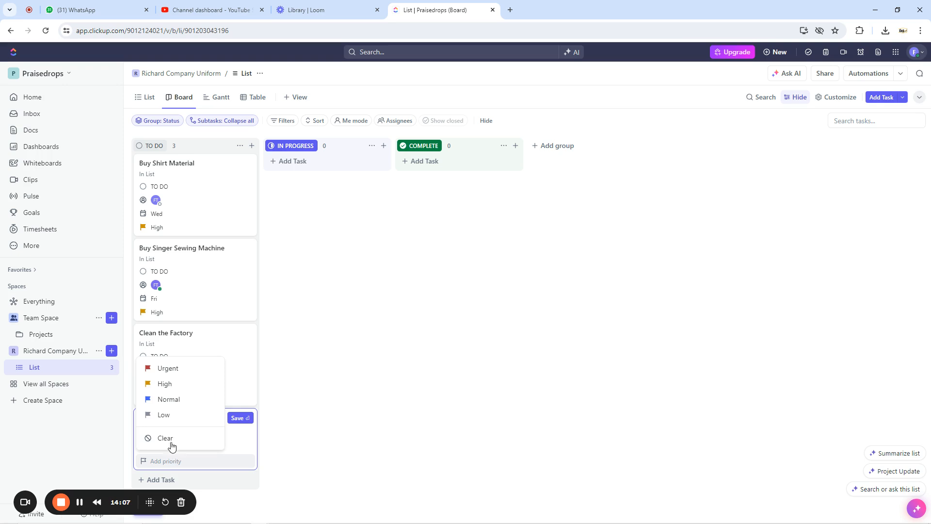
{"action": "left_click", "coordinate": [169, 399]}
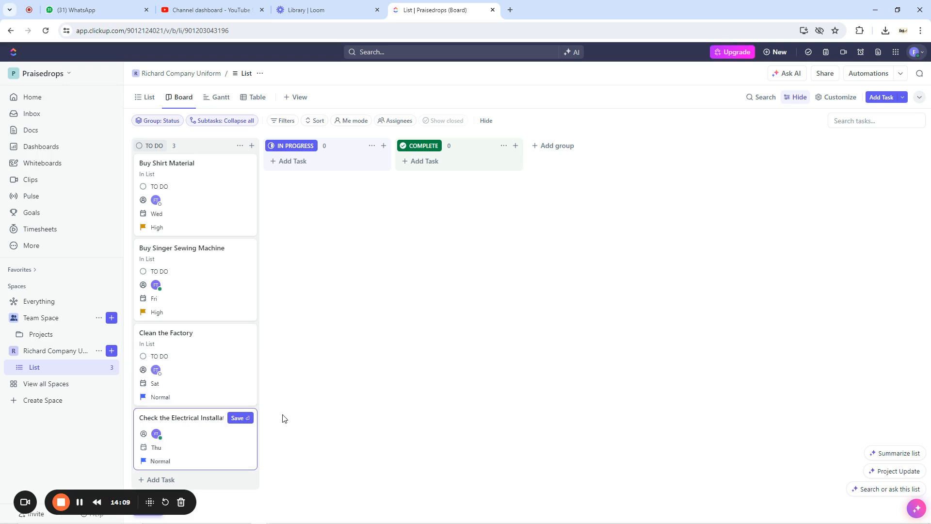
{"action": "left_click", "coordinate": [238, 418]}
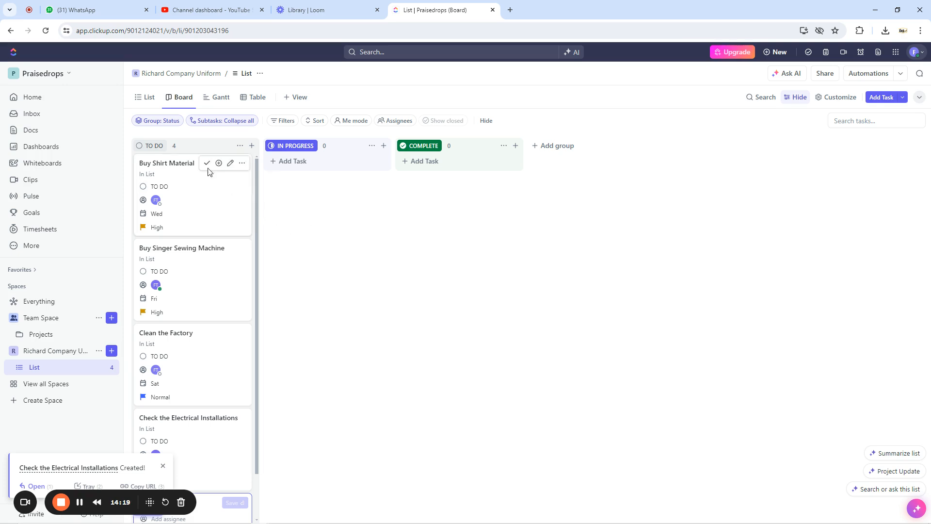
{"action": "left_click", "coordinate": [149, 99]}
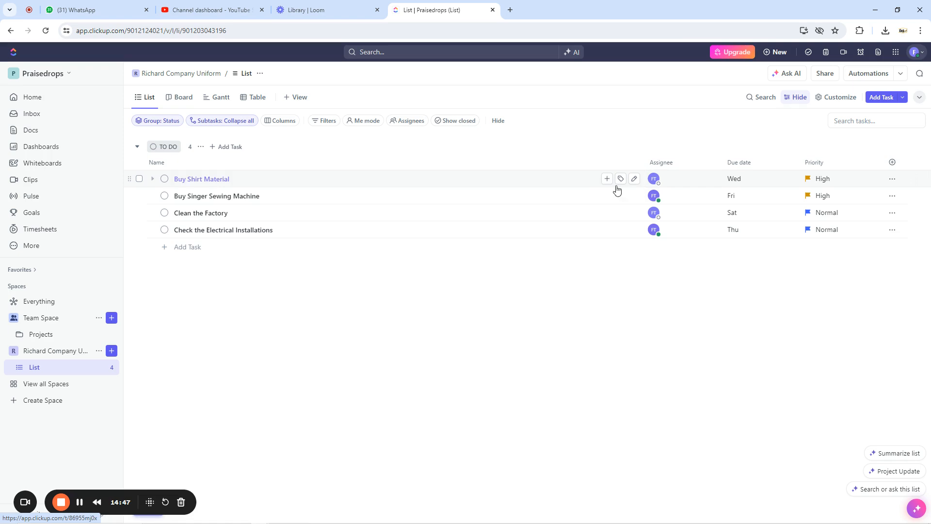
{"action": "left_click", "coordinate": [893, 165]}
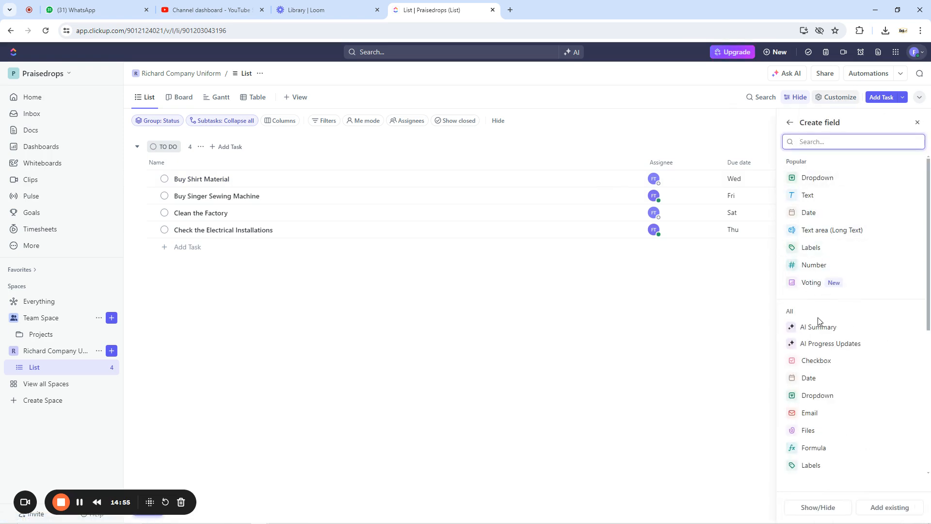
{"action": "left_click", "coordinate": [817, 249]}
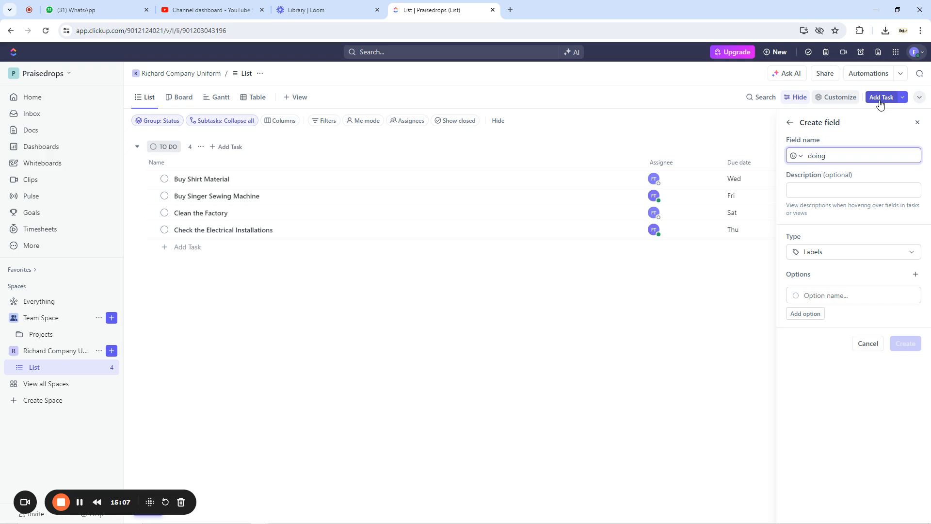
{"action": "key", "text": "Return"}
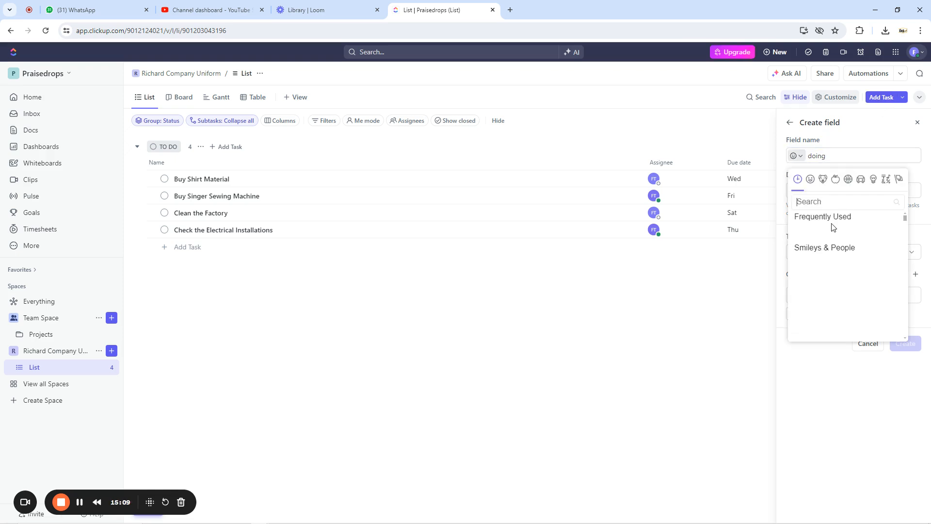
{"action": "left_click", "coordinate": [735, 324]}
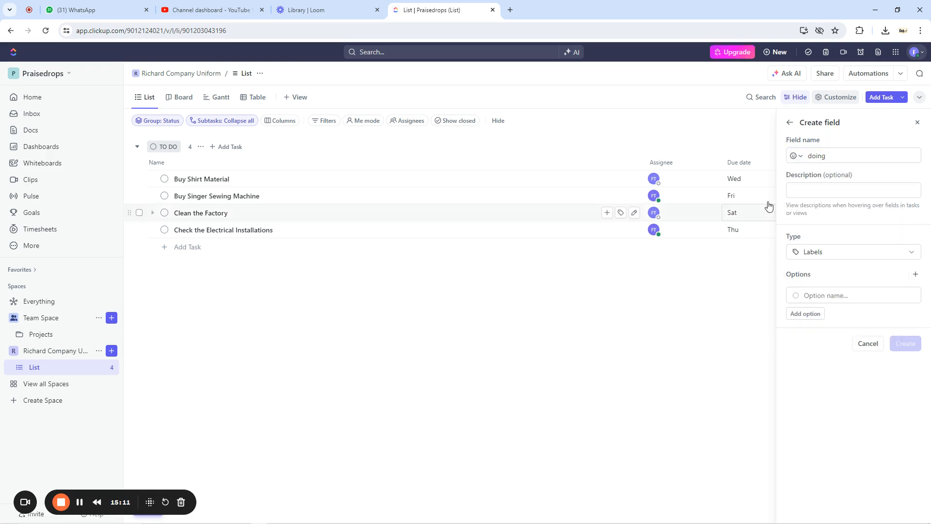
{"action": "left_click", "coordinate": [789, 122]}
{"action": "left_click", "coordinate": [514, 181]}
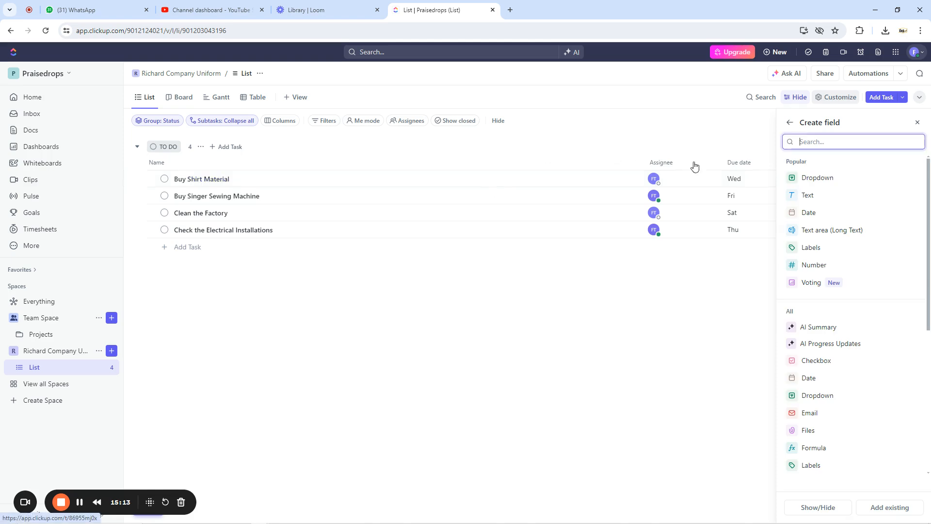
{"action": "left_click", "coordinate": [917, 122]}
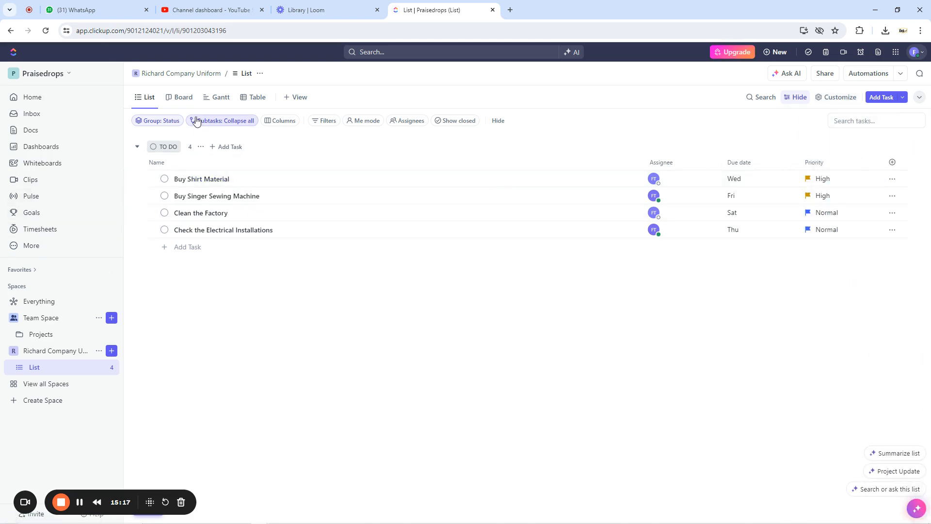
On the board, move Buy Shirt Material through In Progress to Complete, and move Clean the Factory to In Progress.
{"action": "left_click", "coordinate": [183, 97]}
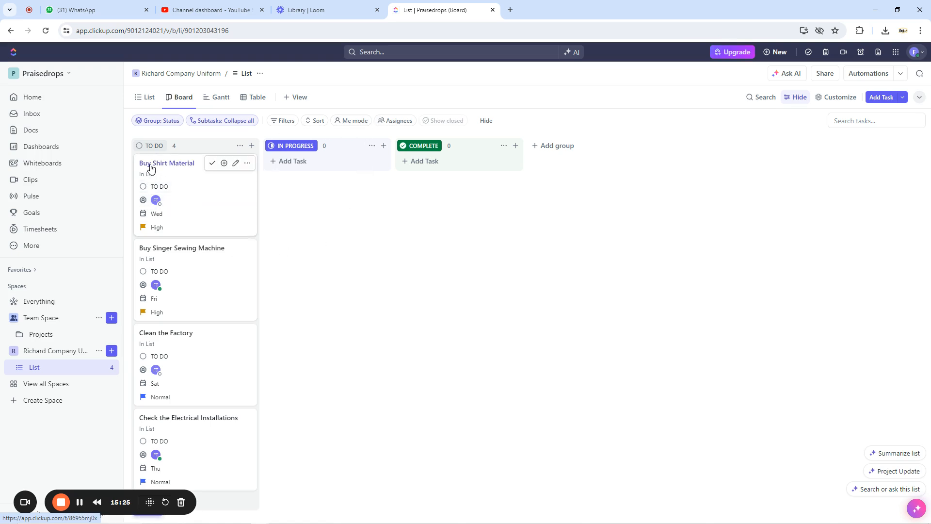
{"action": "left_click_drag", "start_coordinate": [162, 165], "coordinate": [278, 168]}
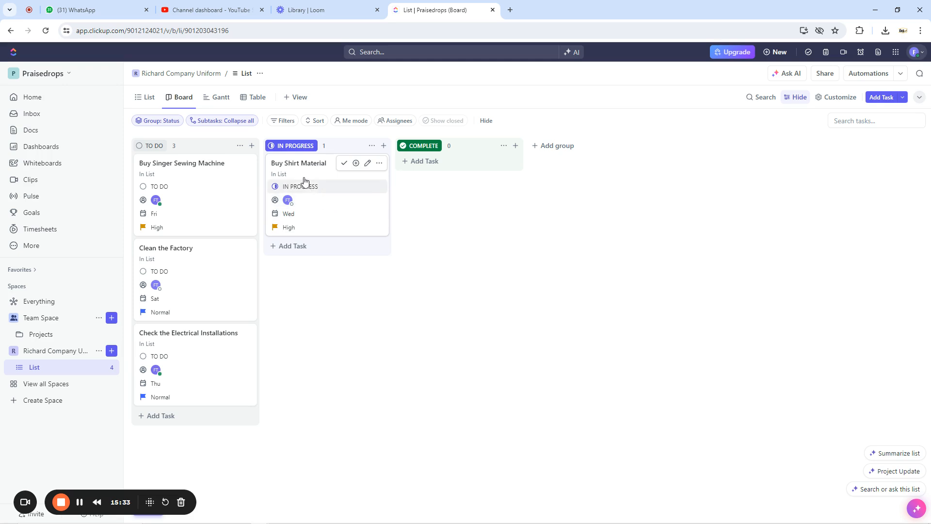
{"action": "left_click_drag", "start_coordinate": [301, 175], "coordinate": [439, 176]}
{"action": "left_click_drag", "start_coordinate": [195, 262], "coordinate": [316, 173]}
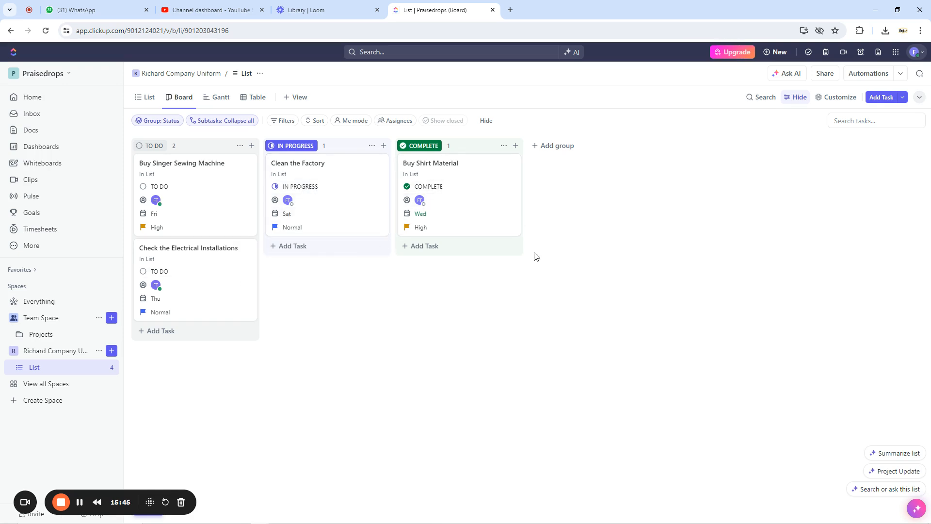
Compare how the tasks are grouped by status in the List view and on the board.
{"action": "left_click", "coordinate": [146, 98]}
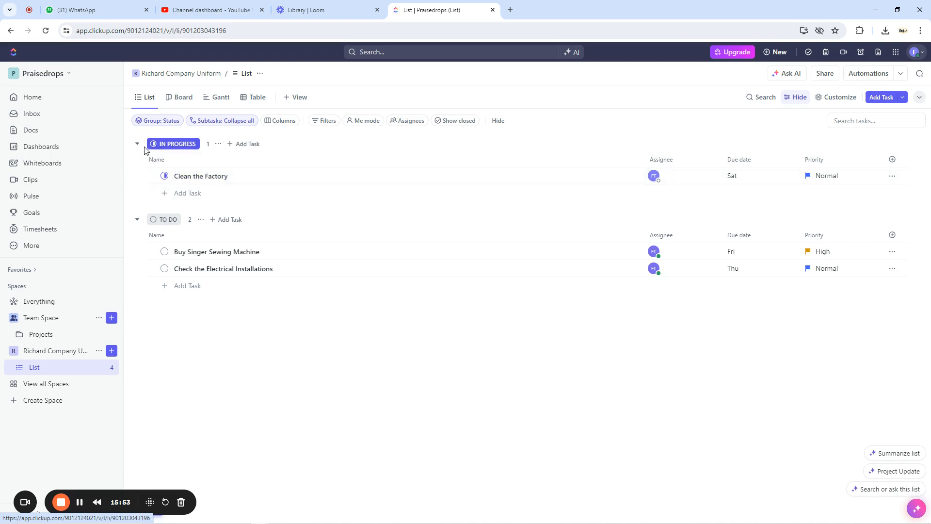
{"action": "left_click", "coordinate": [190, 100]}
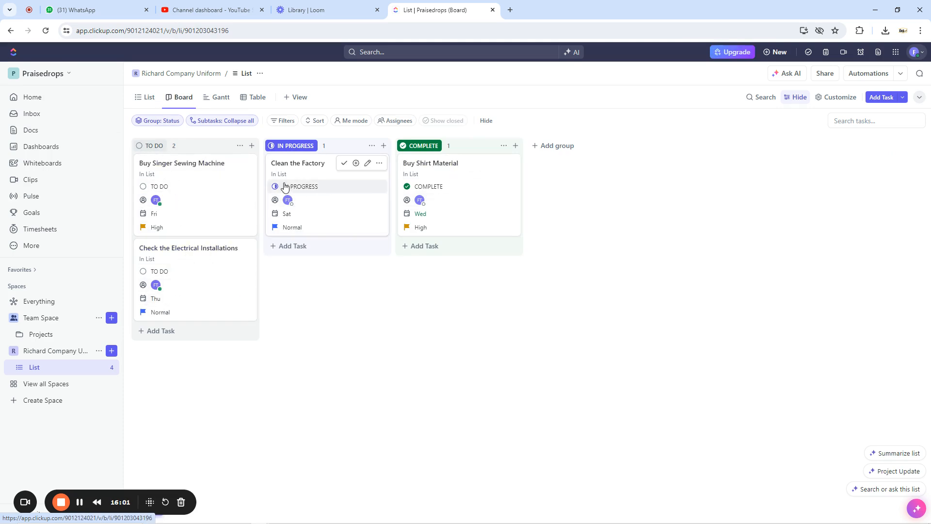
{"action": "left_click", "coordinate": [149, 99]}
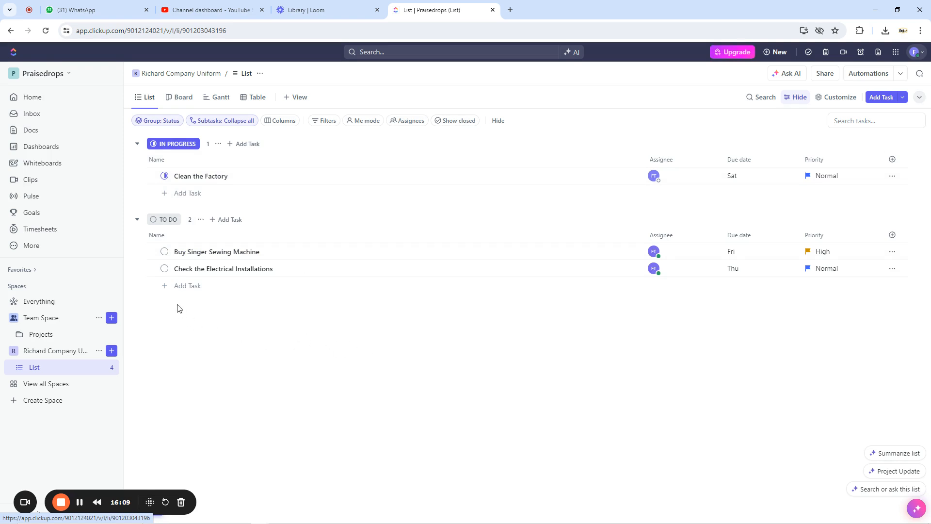
{"action": "left_click", "coordinate": [180, 101]}
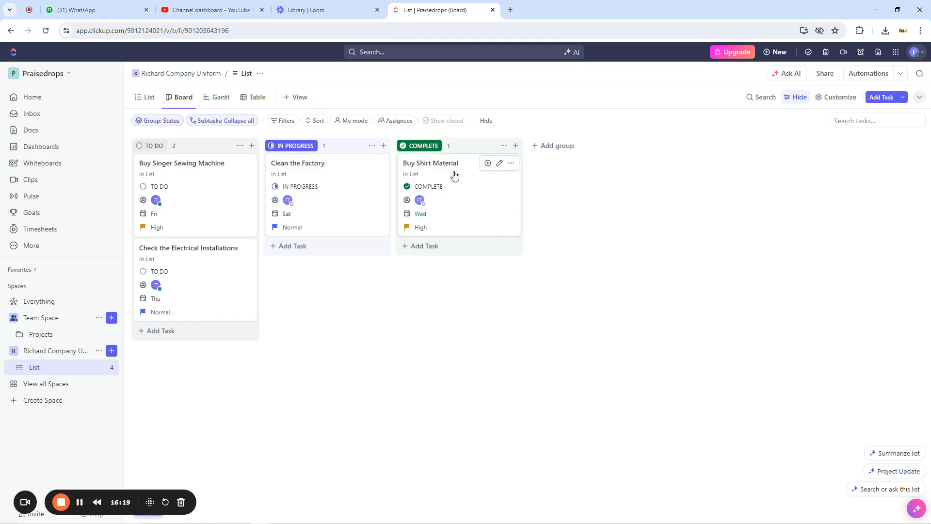
Move the Check the Electrical Installations task to Complete and from there back to In Progress.
{"action": "left_click_drag", "start_coordinate": [183, 250], "coordinate": [312, 248]}
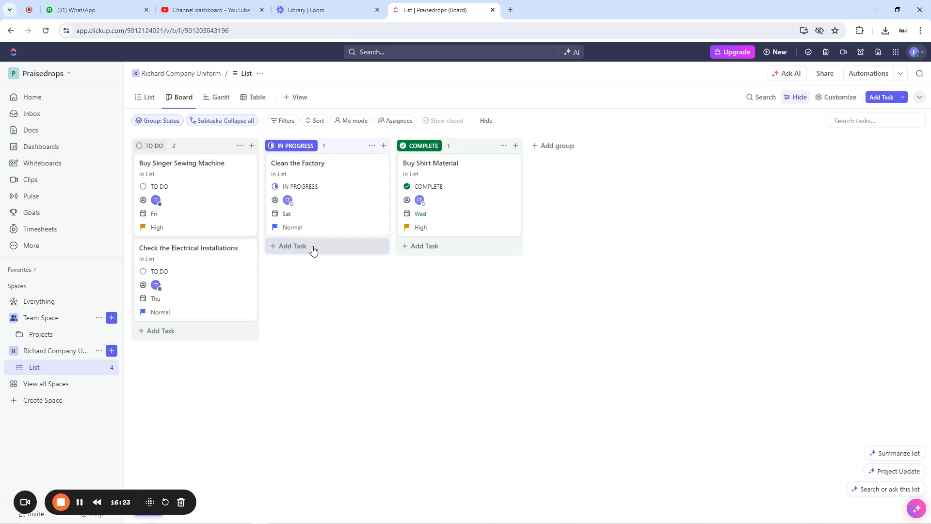
{"action": "left_click_drag", "start_coordinate": [182, 249], "coordinate": [437, 164]}
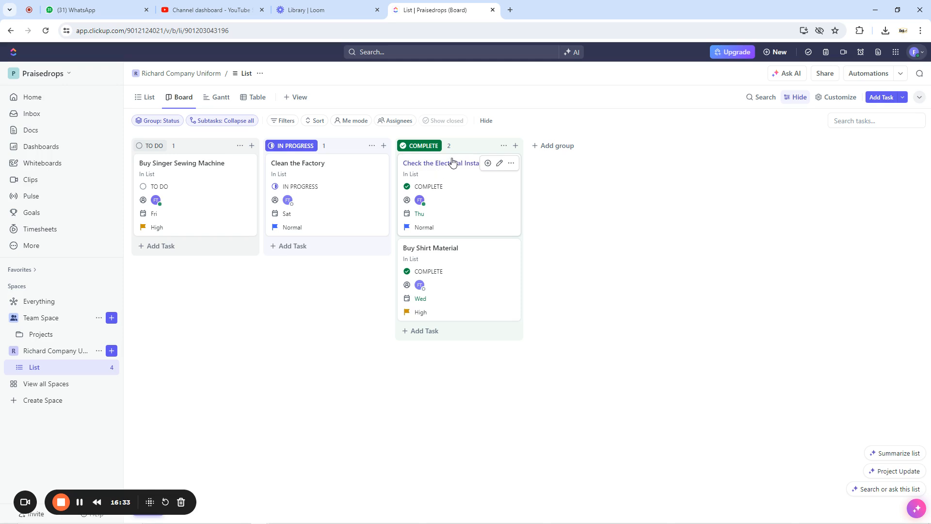
{"action": "left_click_drag", "start_coordinate": [446, 166], "coordinate": [316, 179]}
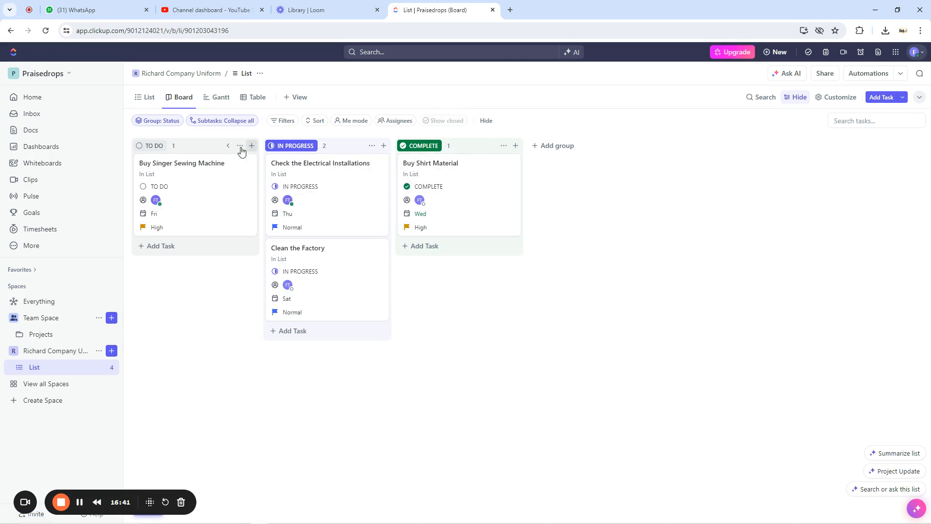
Return Check the Electrical Installations, Clean the Factory and Buy Shirt Material to the To Do status.
{"action": "left_click_drag", "start_coordinate": [324, 166], "coordinate": [190, 165]}
{"action": "left_click_drag", "start_coordinate": [317, 166], "coordinate": [174, 165]}
{"action": "left_click_drag", "start_coordinate": [466, 165], "coordinate": [204, 161]}
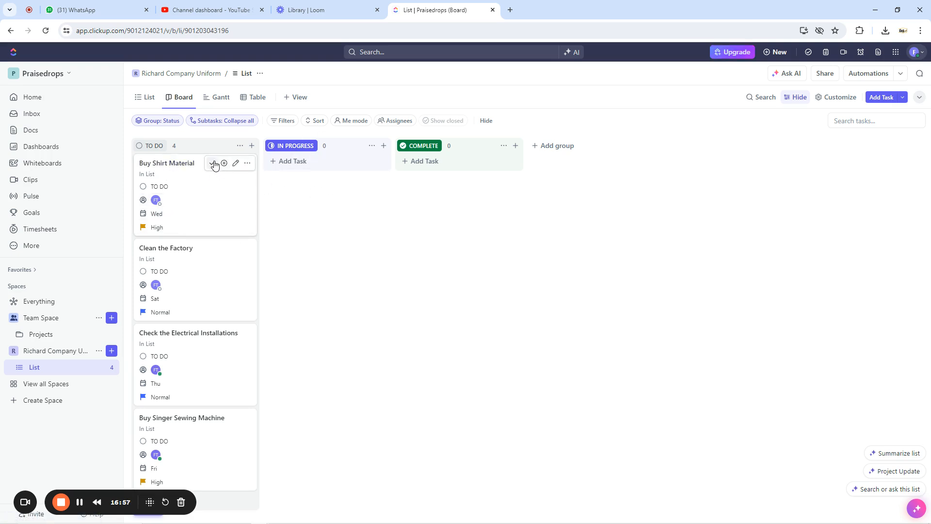
{"action": "left_click", "coordinate": [247, 164]}
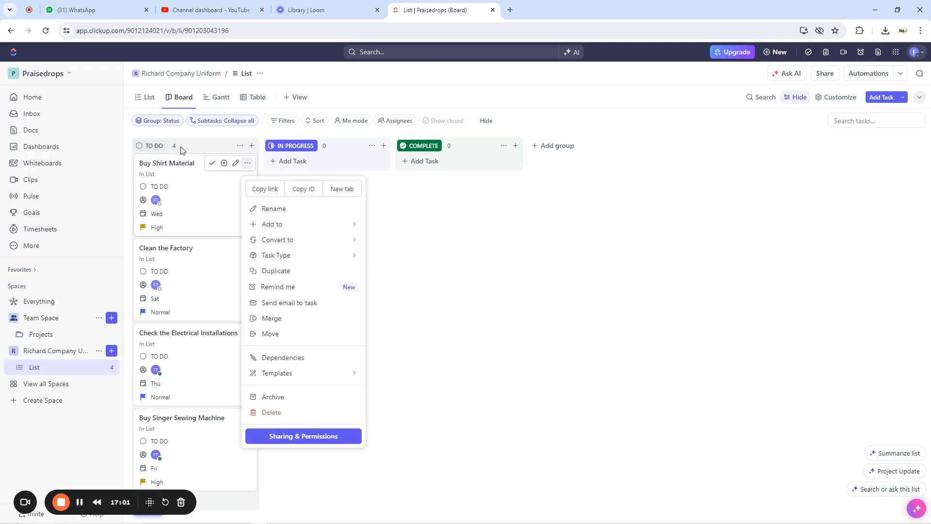
{"action": "left_click", "coordinate": [429, 216]}
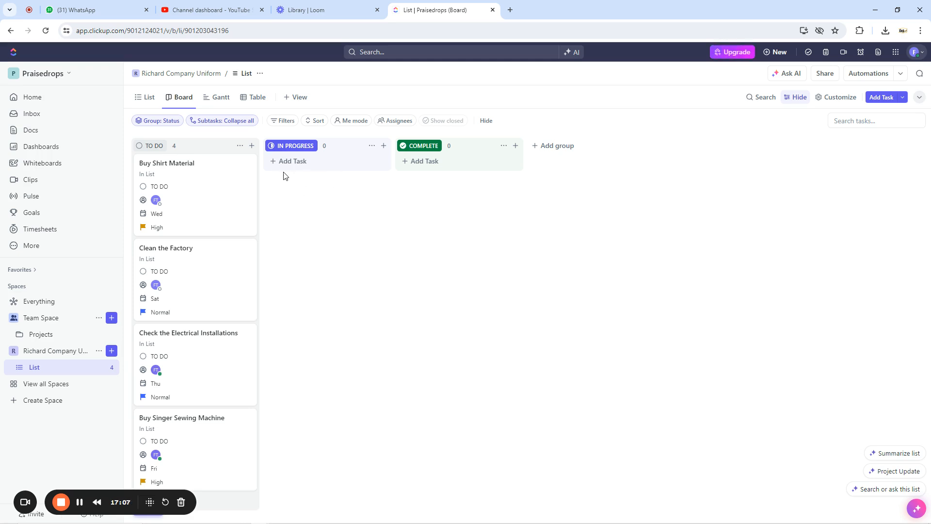
{"action": "left_click", "coordinate": [550, 146]}
{"action": "key", "text": "Escape"}
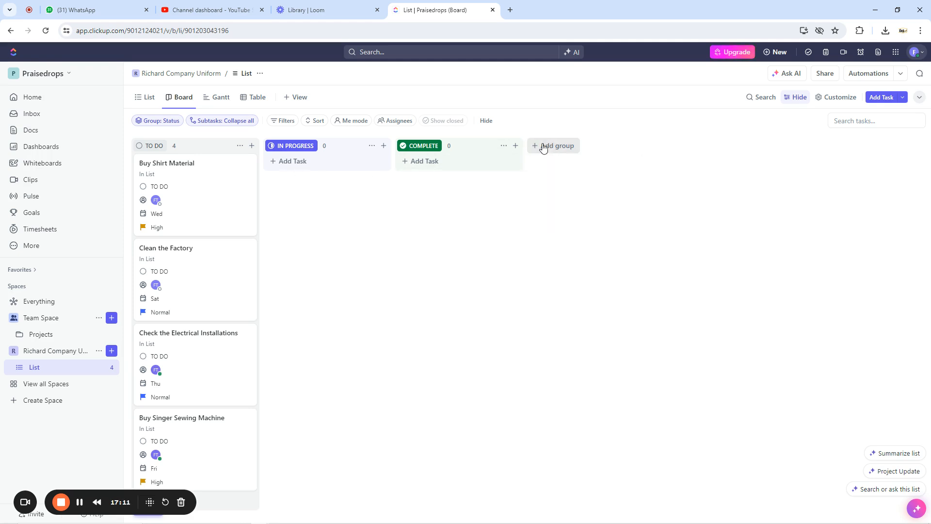
In the List view, start a new Labels custom field named Stuck with the description "Stopped somewhere".
{"action": "left_click", "coordinate": [145, 99]}
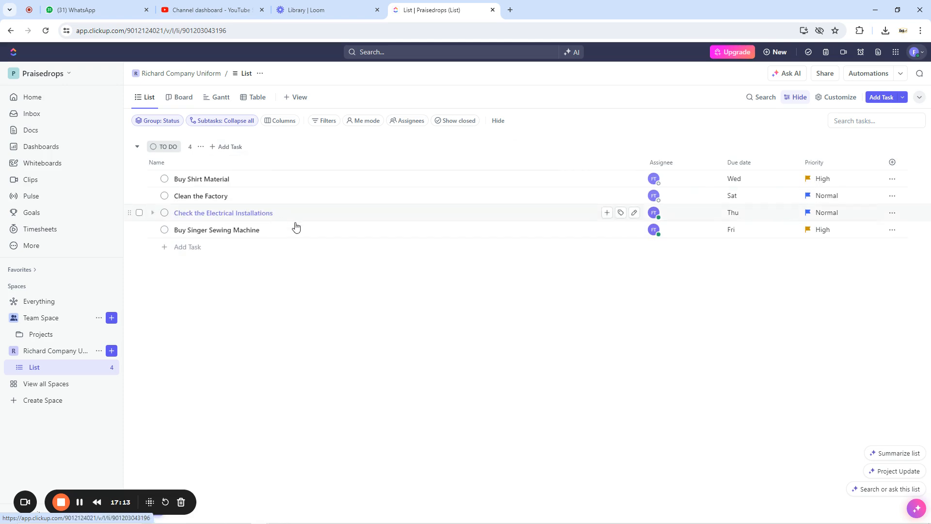
{"action": "left_click", "coordinate": [892, 163]}
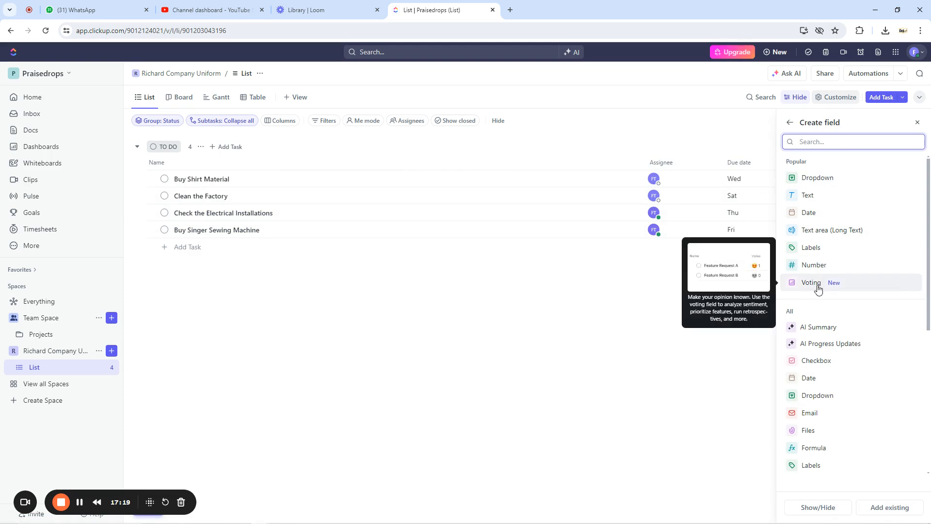
{"action": "left_click", "coordinate": [817, 252]}
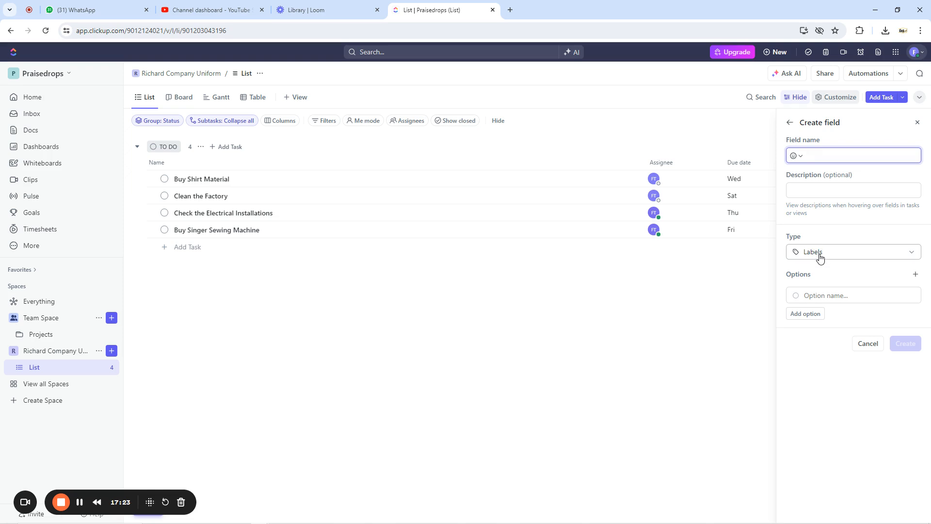
{"action": "left_click", "coordinate": [827, 252]}
{"action": "left_click", "coordinate": [827, 252]}
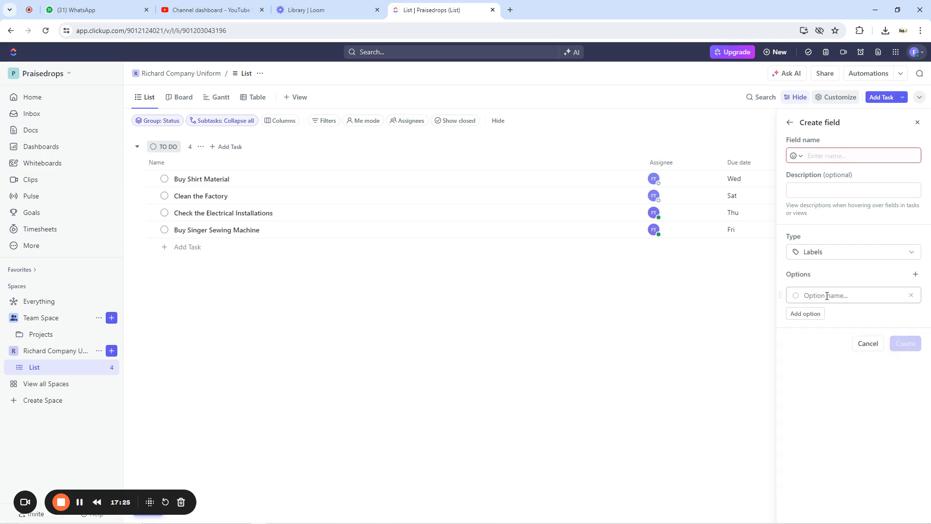
{"action": "left_click", "coordinate": [826, 296]}
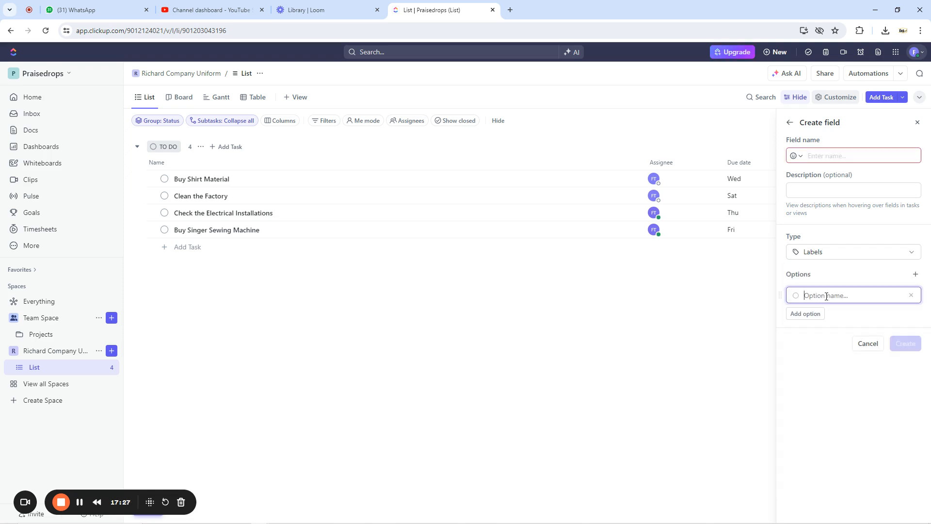
{"action": "left_click", "coordinate": [826, 155]}
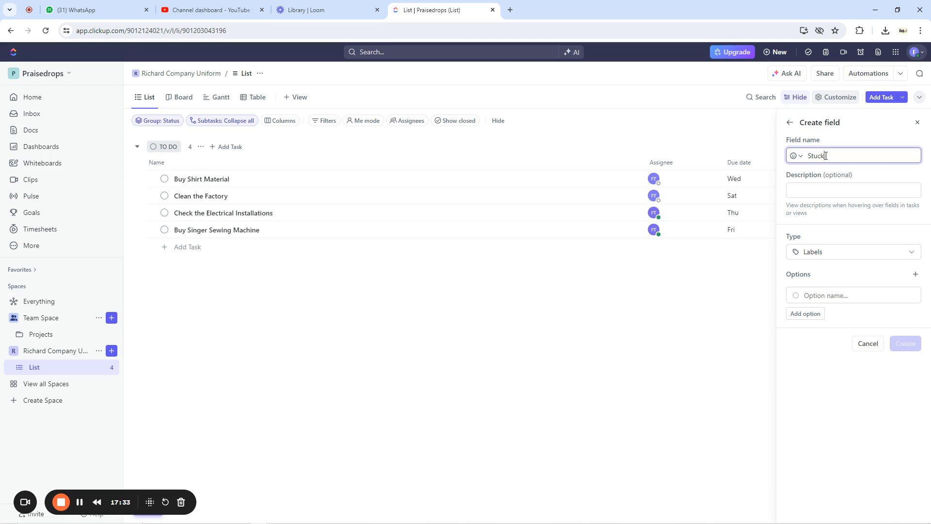
{"action": "left_click", "coordinate": [823, 192]}
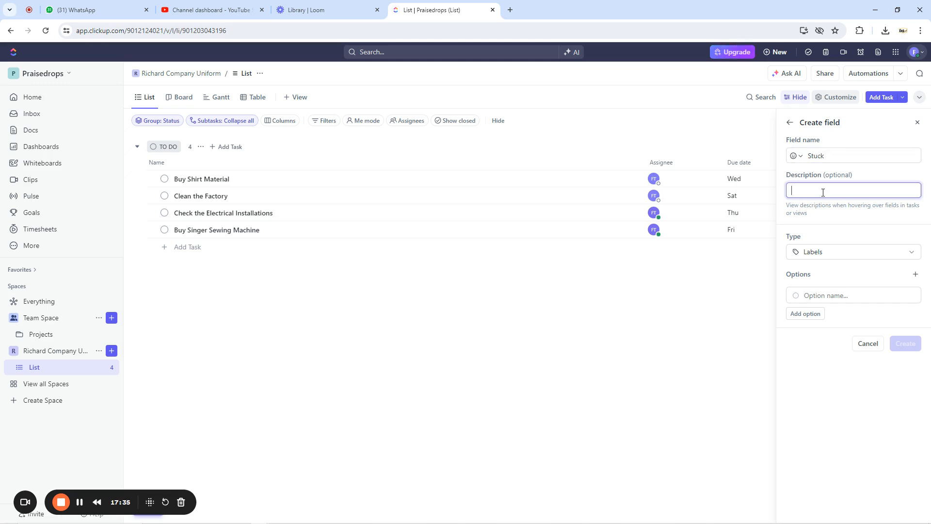
{"action": "type", "text": "Stopped somewhere"}
Keep the field type as Labels, name its first option Stuck, and create the field.
{"action": "left_click", "coordinate": [831, 252]}
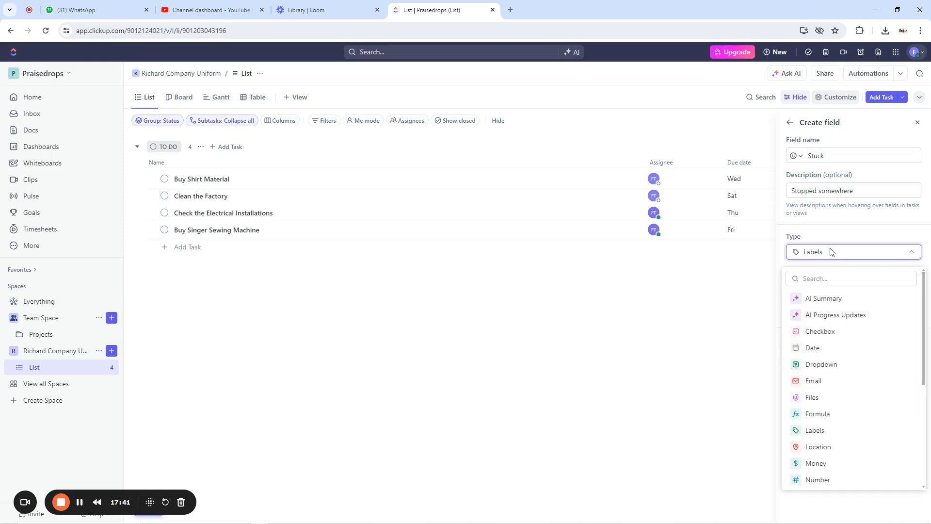
{"action": "scroll", "coordinate": [833, 396], "scroll_direction": "down", "scroll_amount": 5}
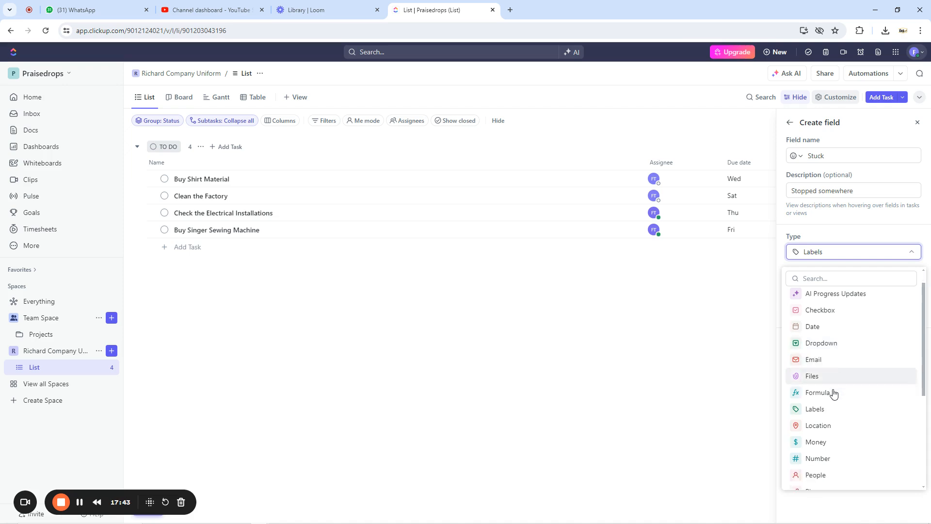
{"action": "scroll", "coordinate": [832, 396], "scroll_direction": "up", "scroll_amount": 4}
{"action": "left_click", "coordinate": [824, 383]}
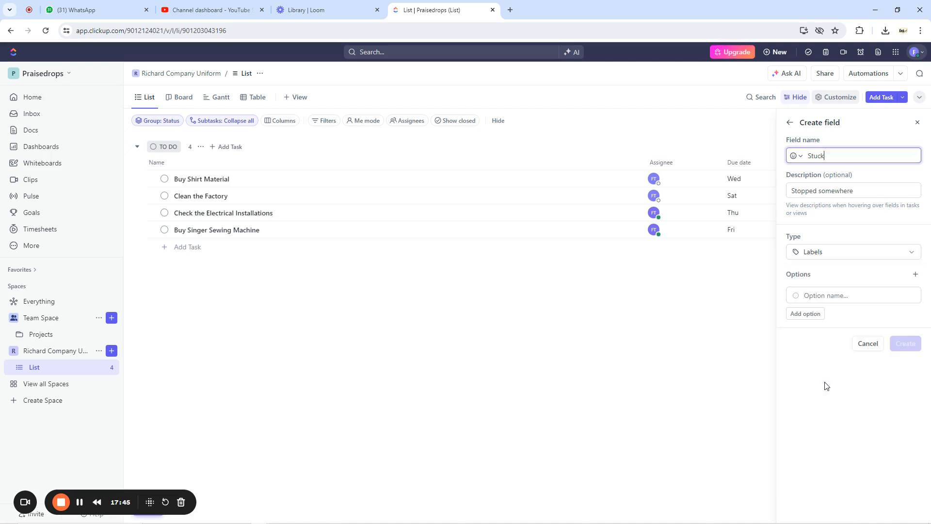
{"action": "left_click", "coordinate": [837, 297]}
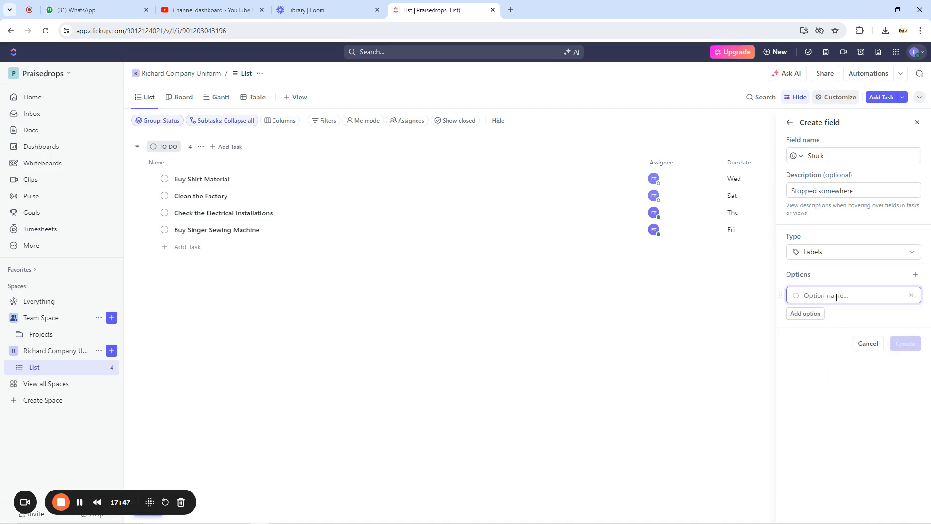
{"action": "type", "text": "Stuck"}
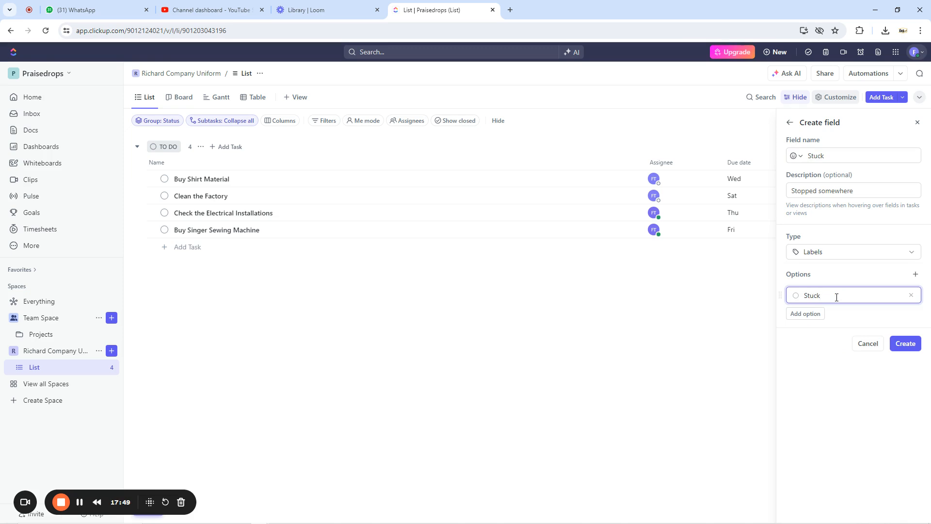
{"action": "left_click", "coordinate": [907, 343]}
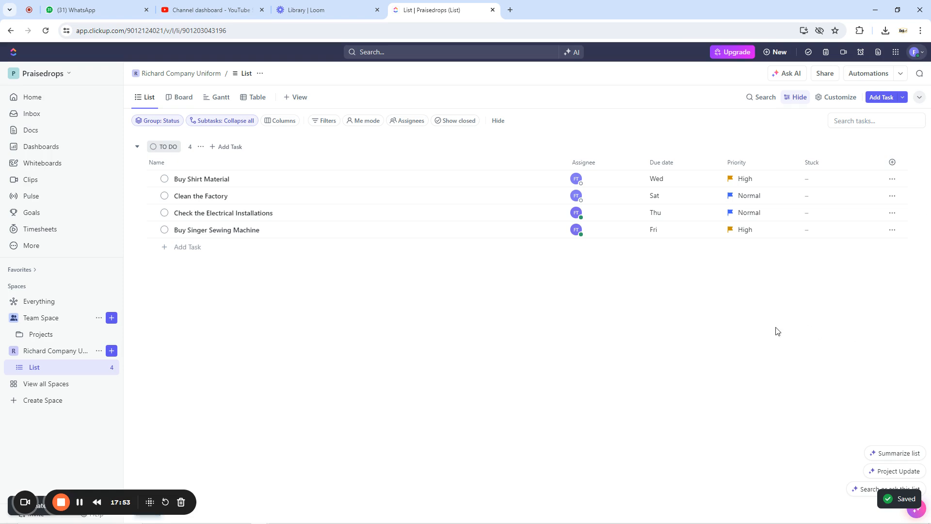
Examine the Stuck field's label options and column actions, and compare the Board view with the List view.
{"action": "left_click", "coordinate": [818, 184]}
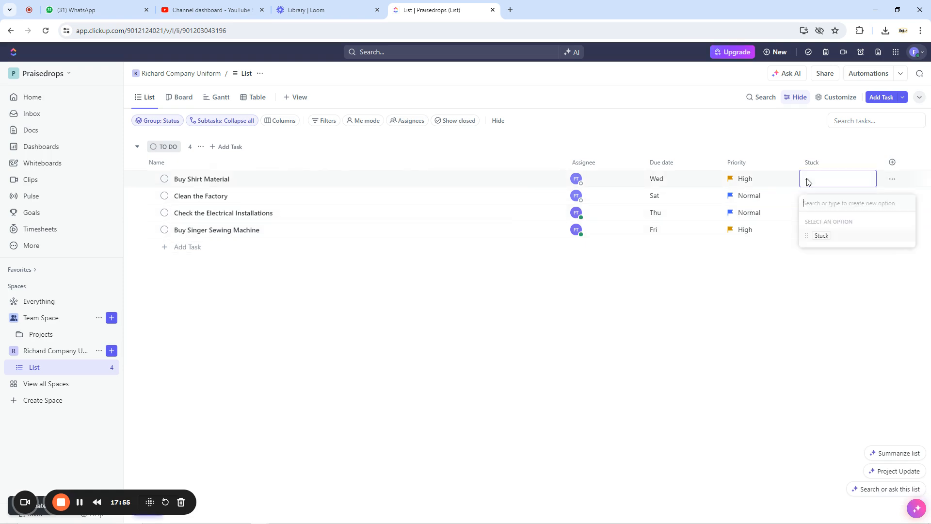
{"action": "left_click", "coordinate": [812, 166]}
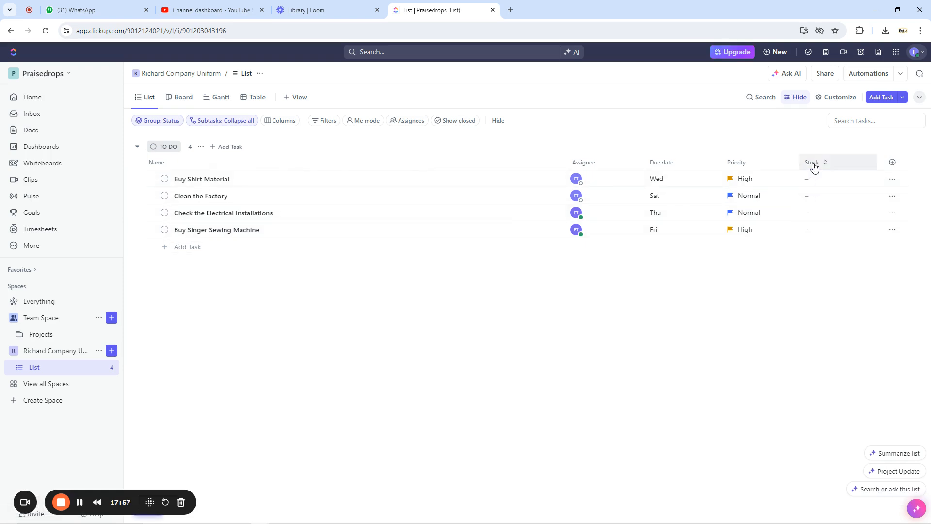
{"action": "left_click", "coordinate": [812, 167]}
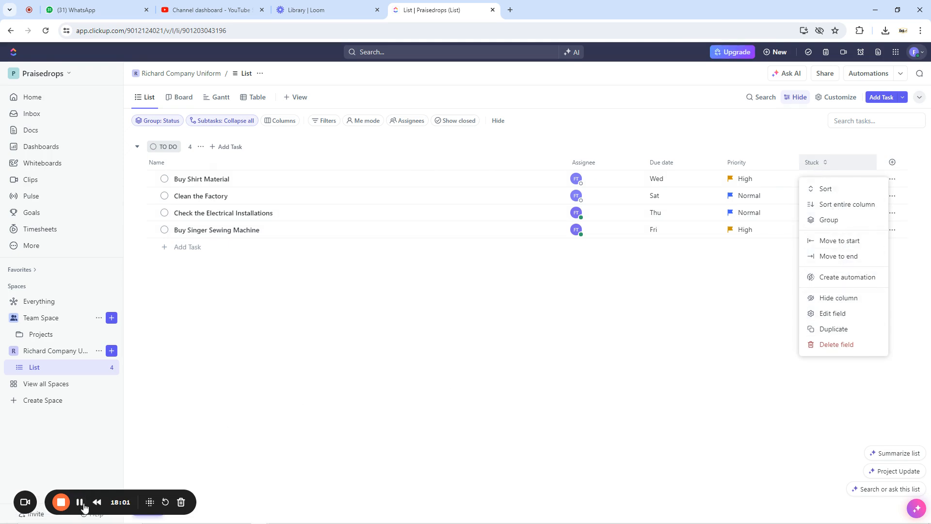
{"action": "left_click", "coordinate": [179, 97]}
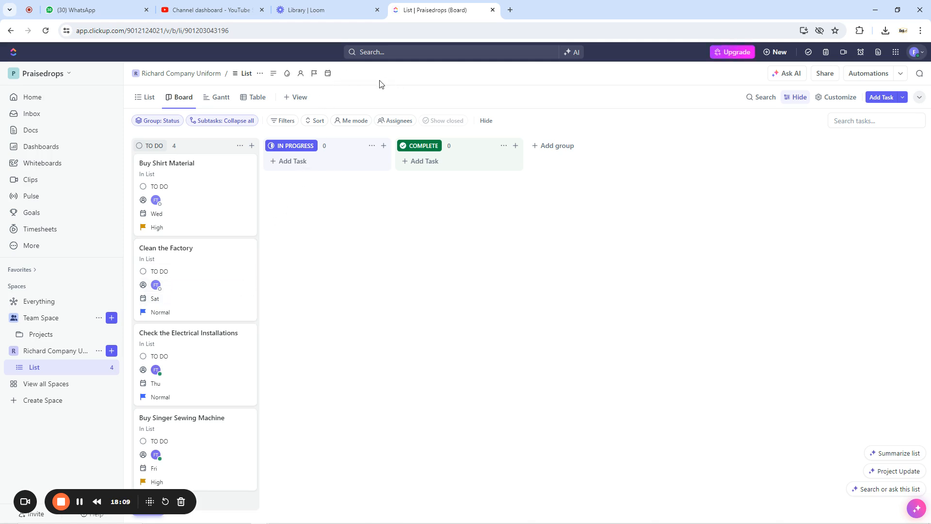
{"action": "left_click", "coordinate": [148, 97]}
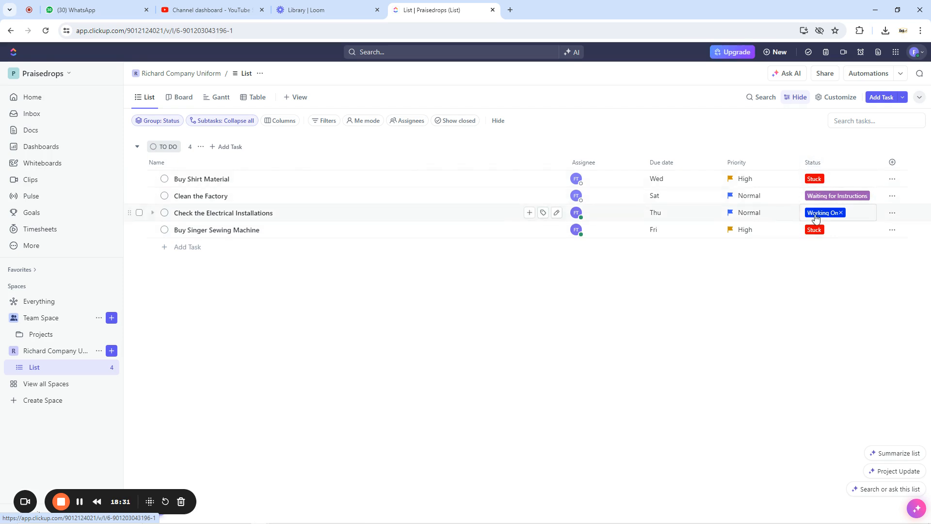
Add the Working On It label to Clean the Factory's Status field and remove it again.
{"action": "left_click", "coordinate": [823, 196]}
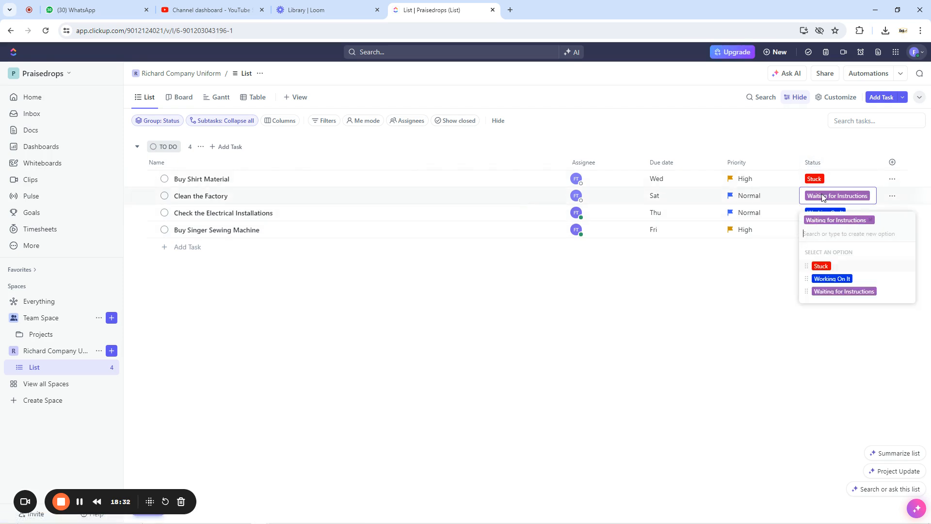
{"action": "left_click", "coordinate": [823, 282]}
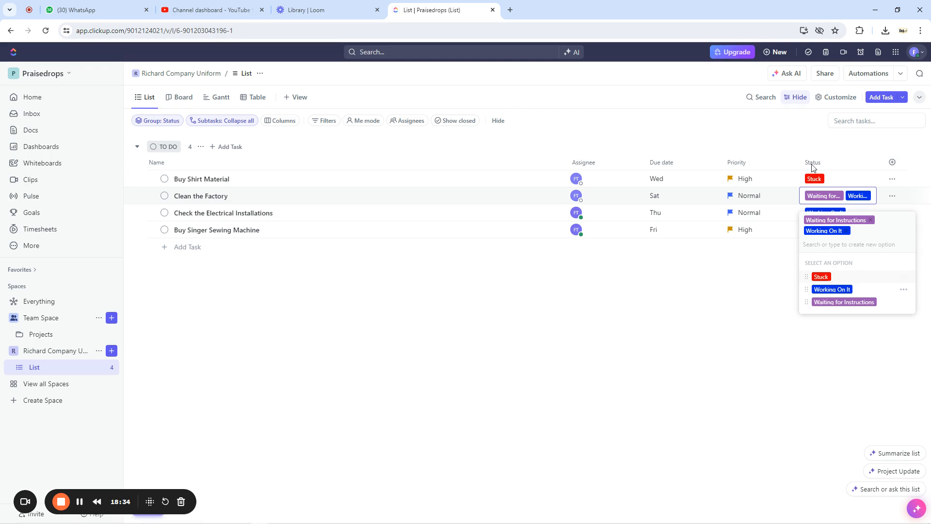
{"action": "left_click", "coordinate": [780, 134]}
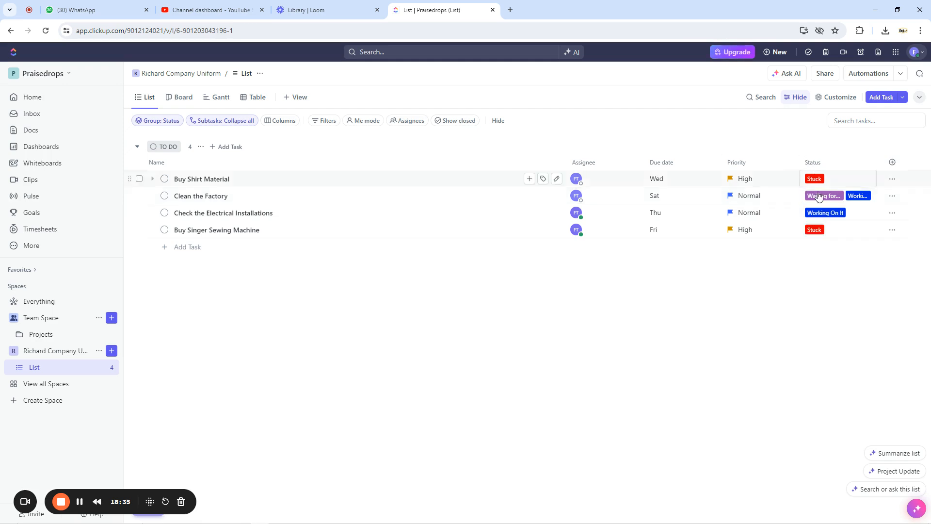
{"action": "left_click", "coordinate": [866, 199]}
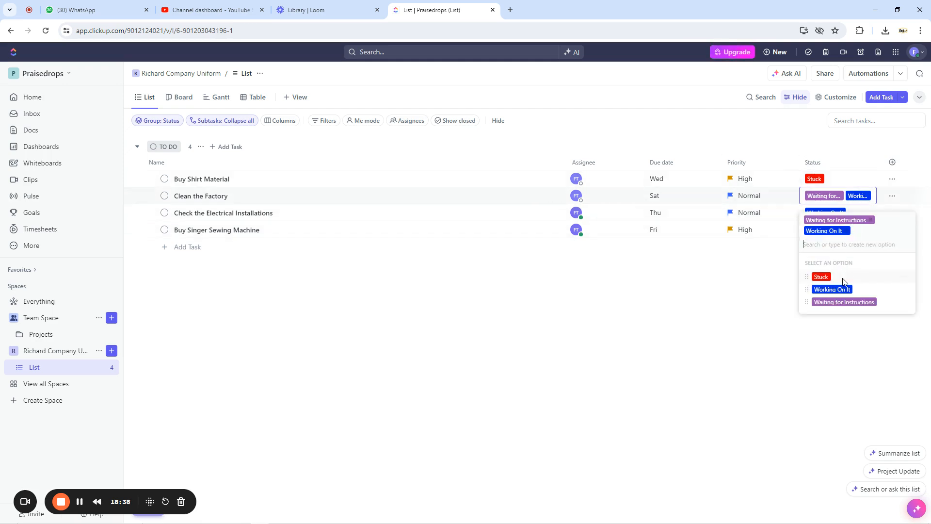
{"action": "left_click", "coordinate": [801, 130]}
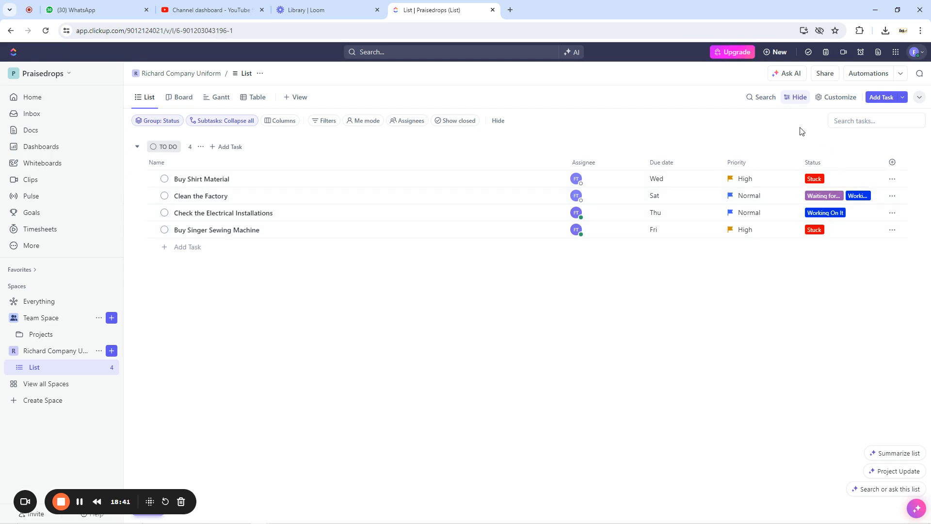
{"action": "left_click", "coordinate": [867, 196]}
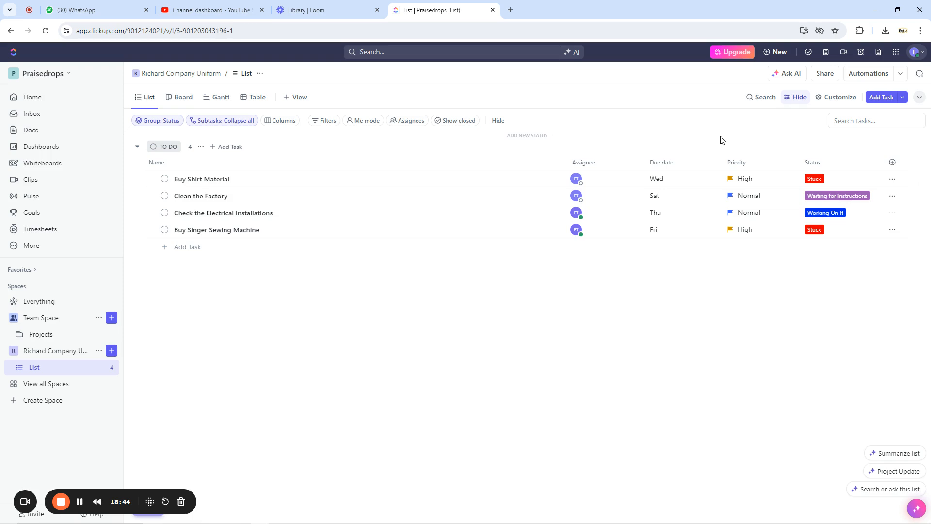
On the board, move the Buy Shirt Material task from To Do to In Progress.
{"action": "left_click", "coordinate": [183, 98]}
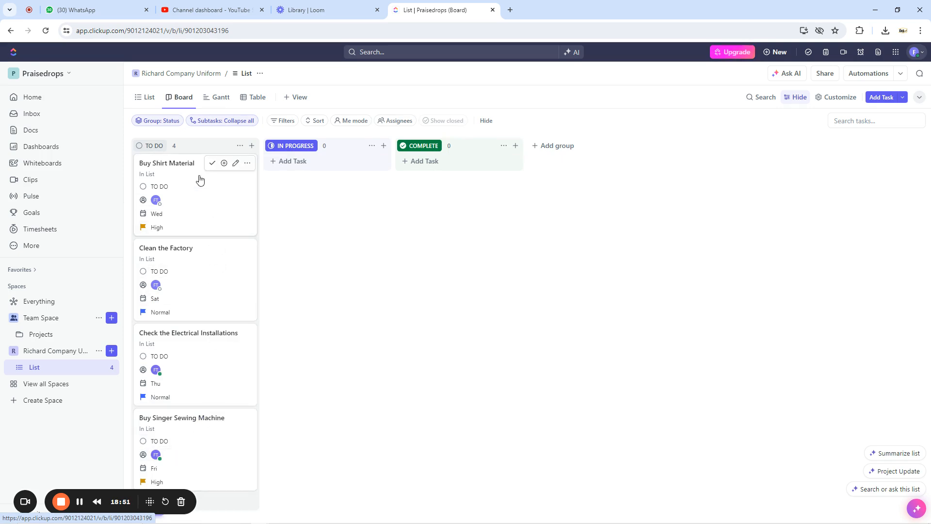
{"action": "left_click_drag", "start_coordinate": [179, 163], "coordinate": [307, 173]}
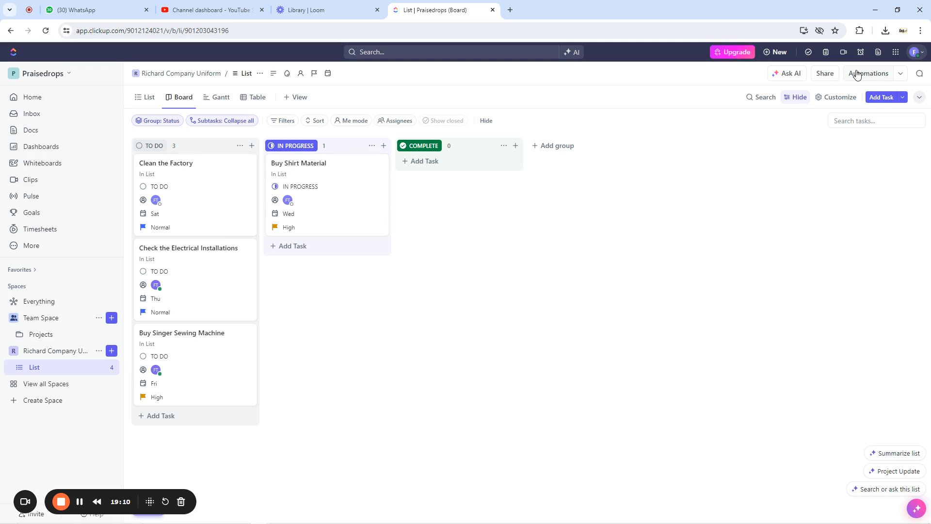
Start a new automation for the list that applies to Tasks only and is triggered when Status changes.
{"action": "left_click", "coordinate": [863, 75]}
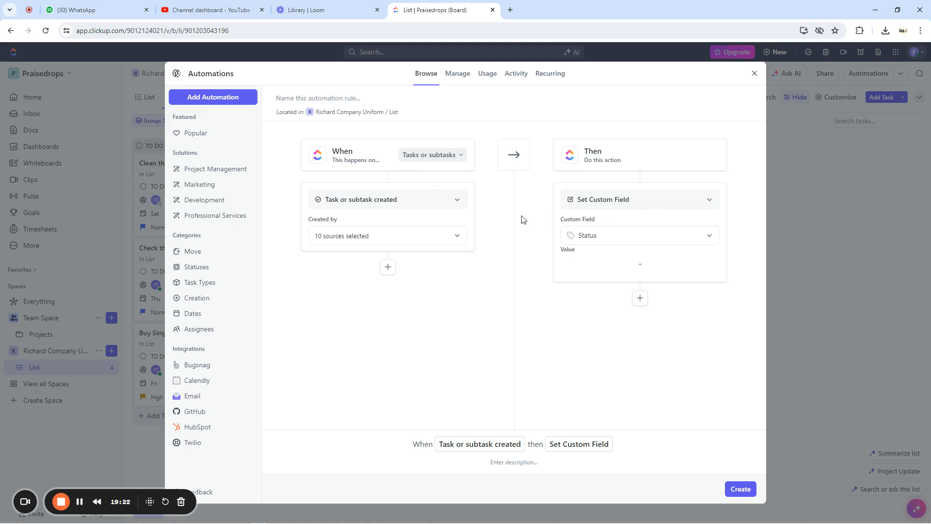
{"action": "left_click", "coordinate": [424, 157]}
{"action": "left_click", "coordinate": [424, 176]}
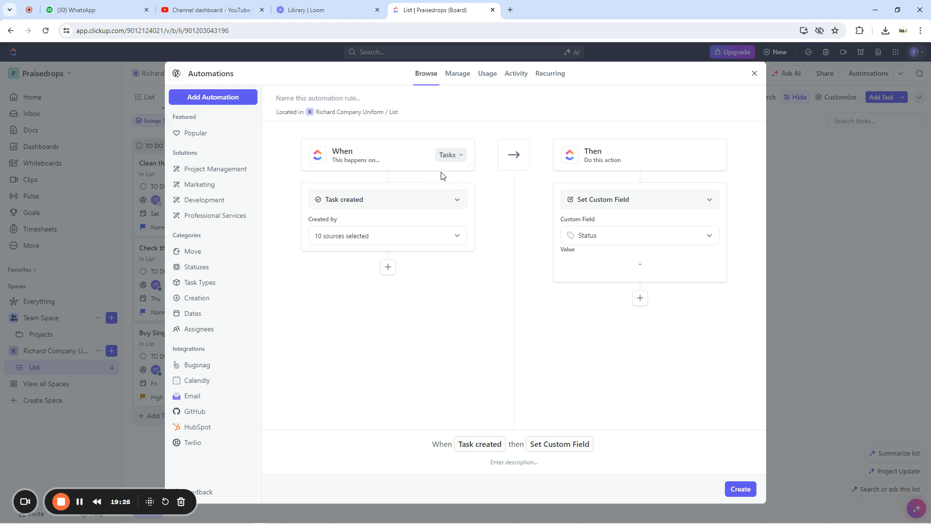
{"action": "left_click", "coordinate": [352, 206]}
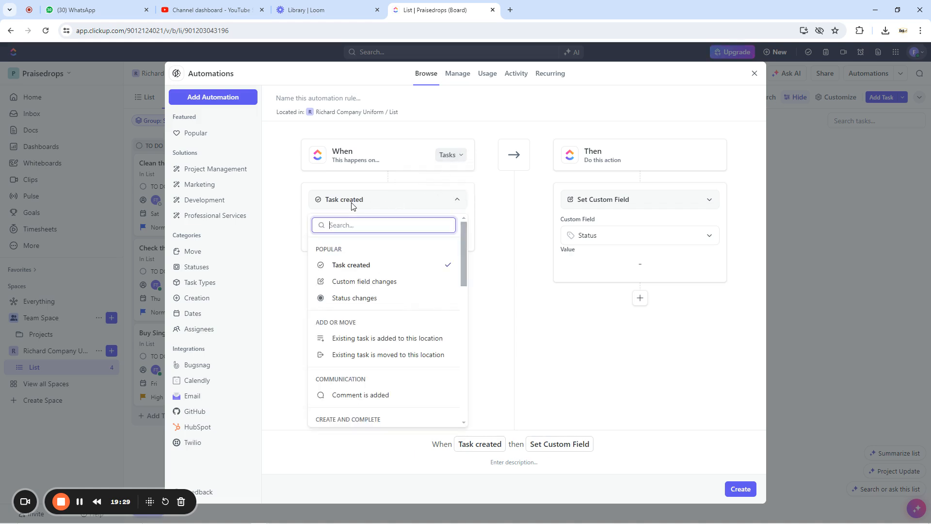
{"action": "left_click", "coordinate": [368, 300]}
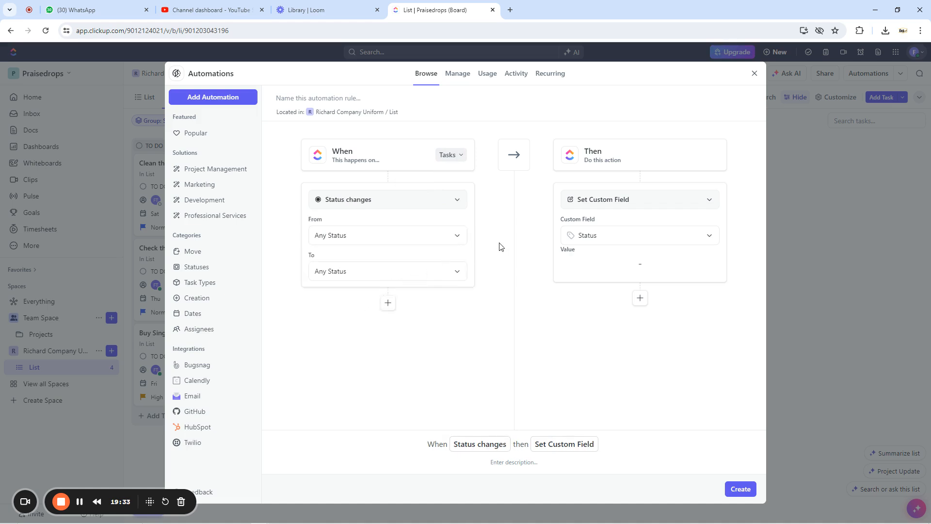
Limit the automation's status trigger to changes from In Progress to Complete.
{"action": "left_click", "coordinate": [355, 238]}
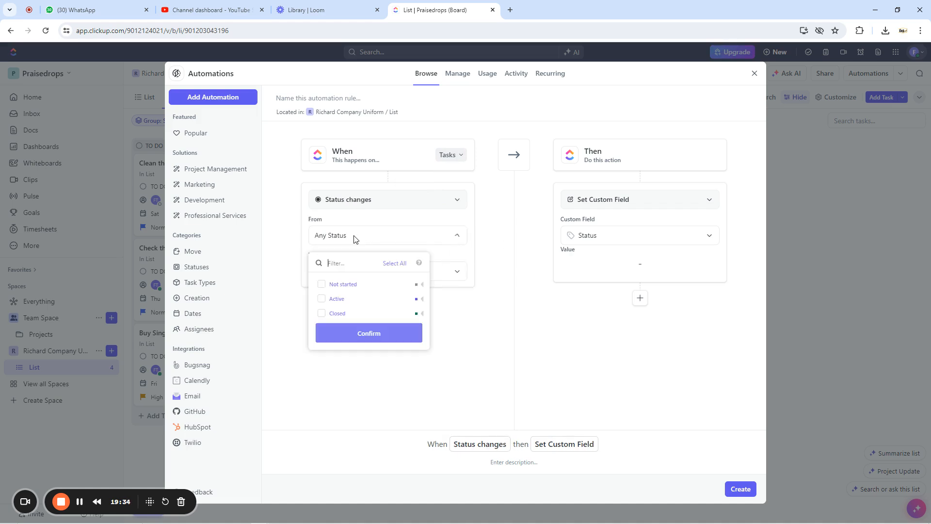
{"action": "left_click", "coordinate": [321, 298]}
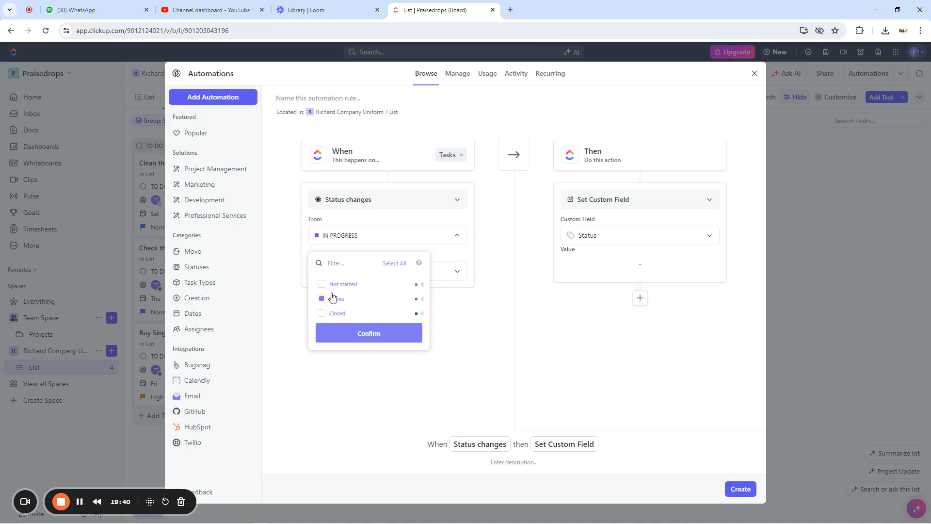
{"action": "left_click", "coordinate": [514, 232]}
{"action": "left_click", "coordinate": [379, 273]}
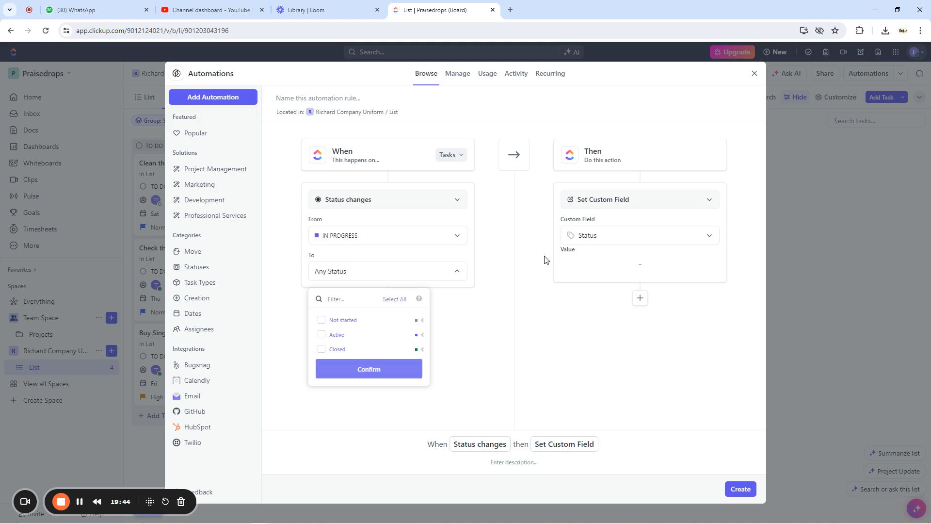
{"action": "left_click", "coordinate": [321, 350]}
{"action": "left_click", "coordinate": [376, 373]}
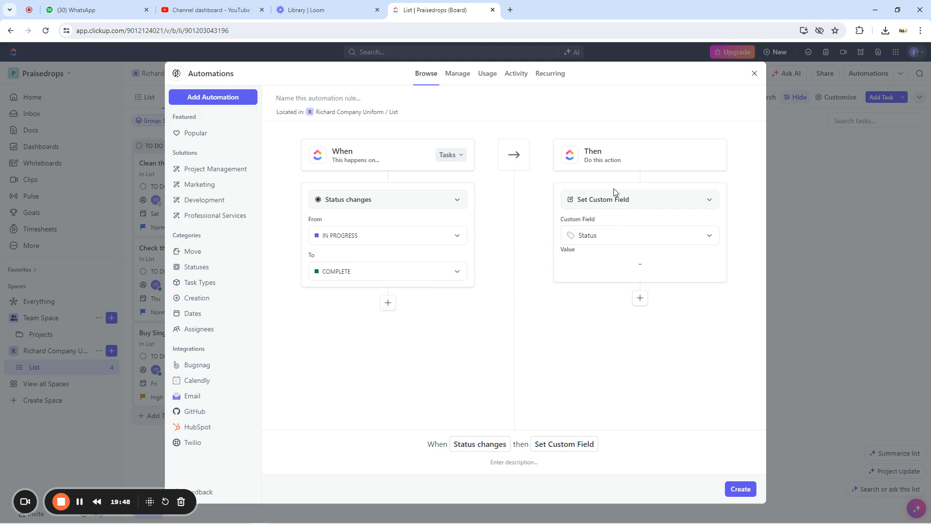
Set the automation's action to move the task to Personal List and create the automation.
{"action": "left_click", "coordinate": [609, 237]}
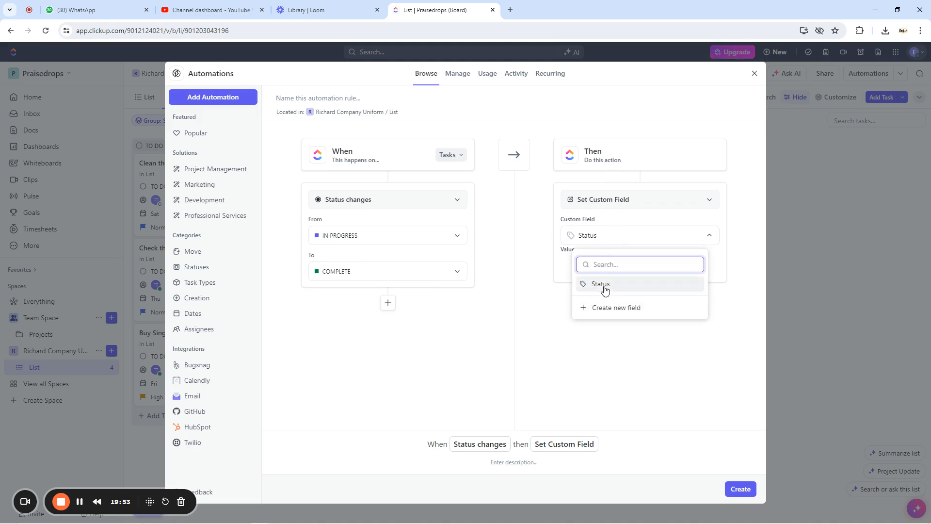
{"action": "left_click", "coordinate": [610, 215]}
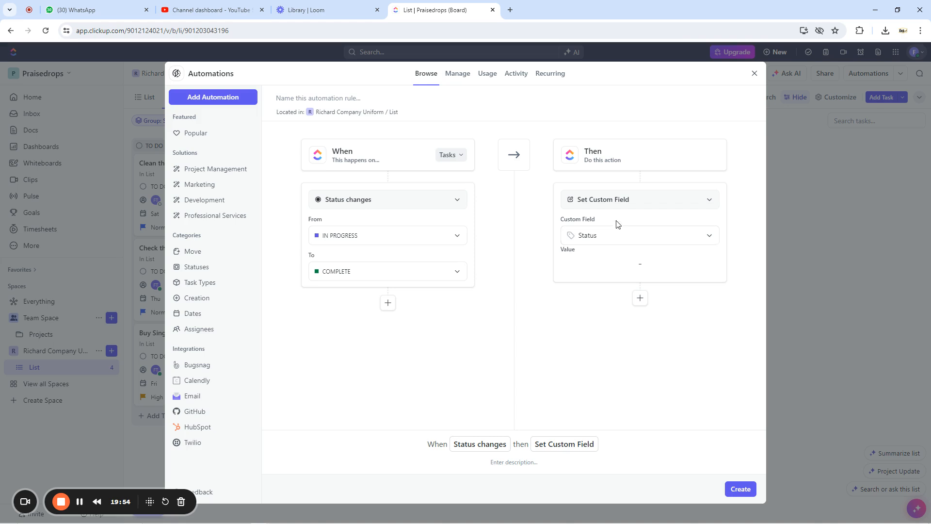
{"action": "left_click", "coordinate": [629, 201]}
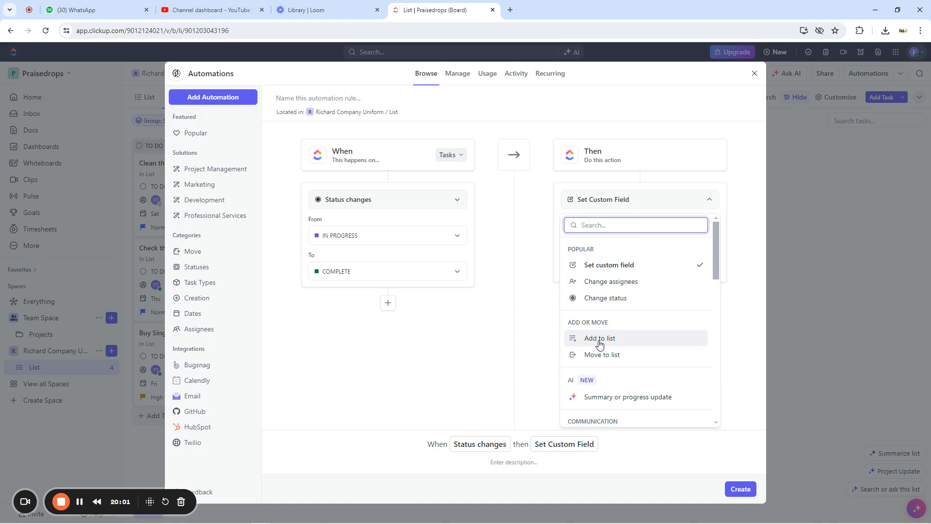
{"action": "left_click", "coordinate": [599, 357]}
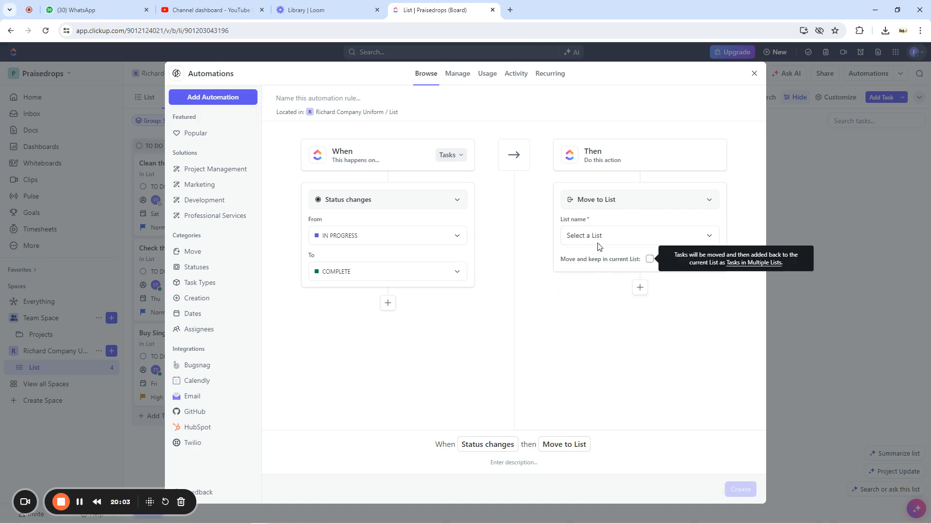
{"action": "left_click", "coordinate": [598, 236]}
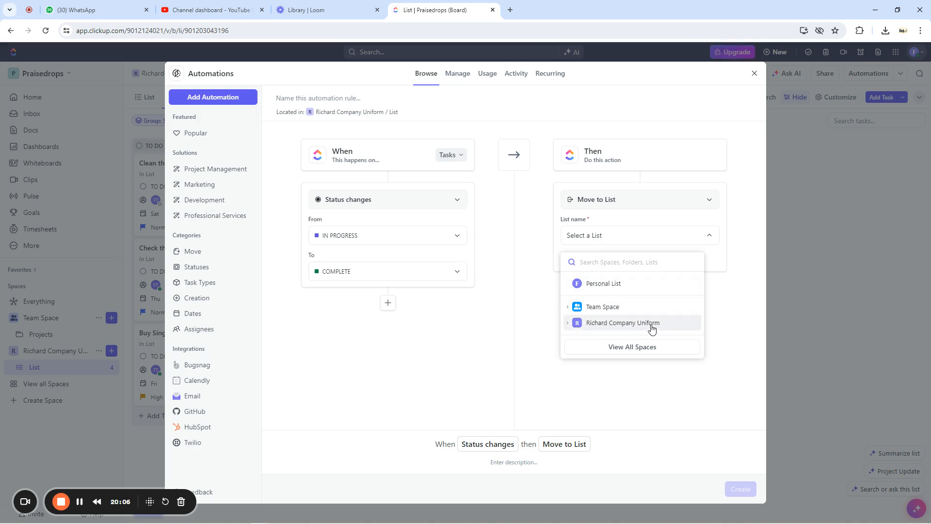
{"action": "left_click", "coordinate": [597, 287]}
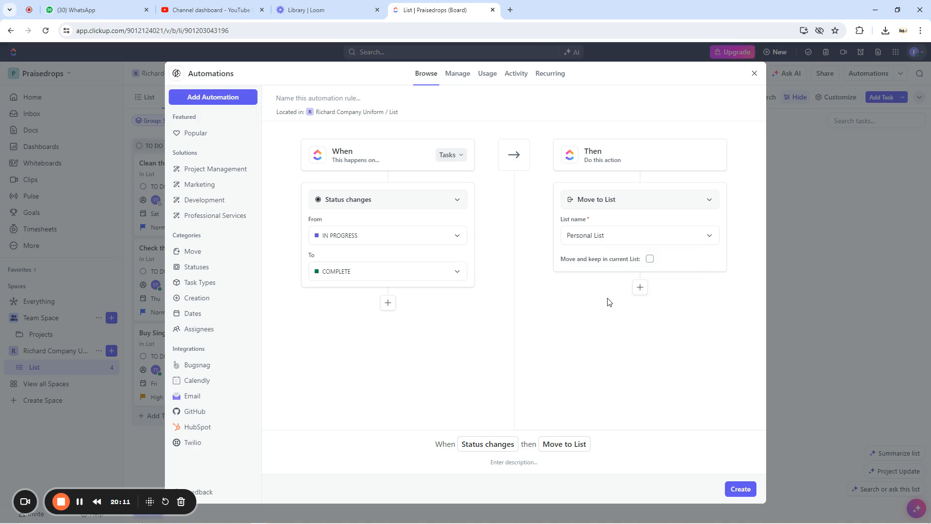
{"action": "left_click", "coordinate": [741, 489]}
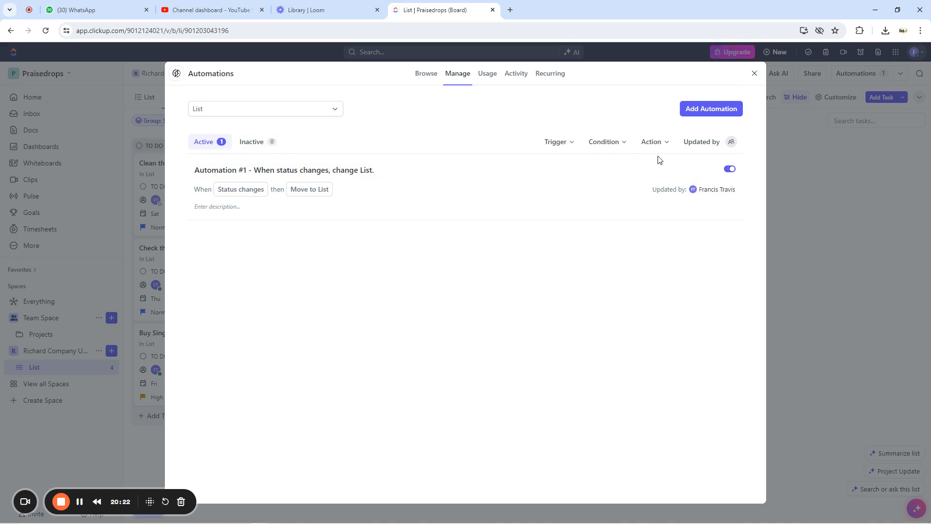
Deactivate the new automation, reactivate it from the inactive automations and close the Automations window.
{"action": "left_click", "coordinate": [730, 171]}
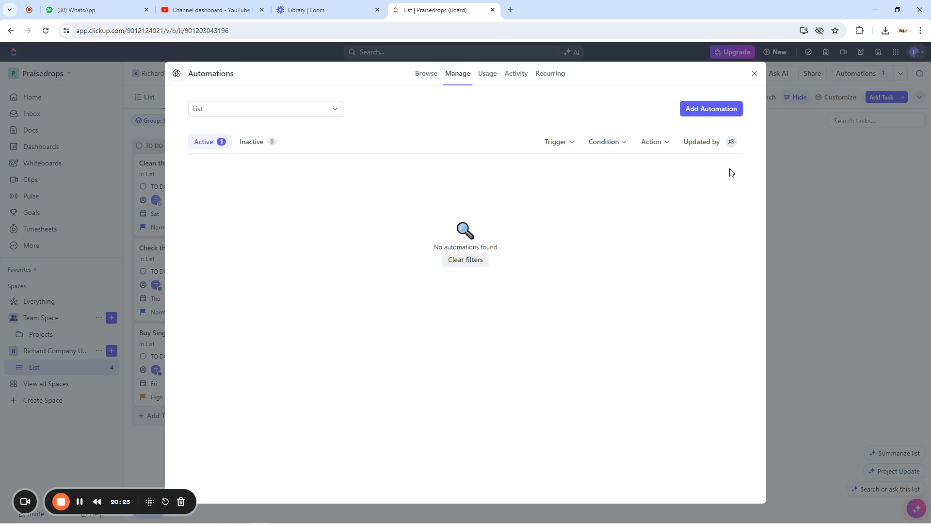
{"action": "left_click", "coordinate": [250, 146]}
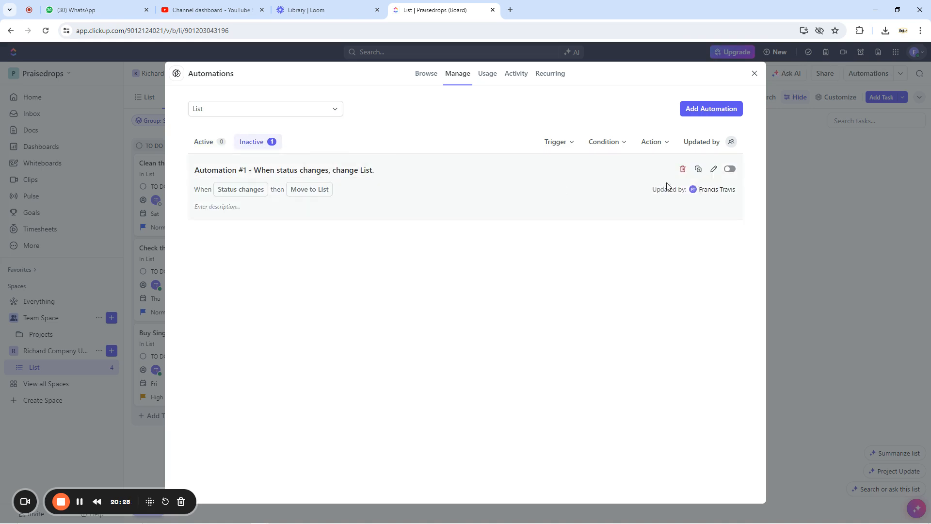
{"action": "left_click", "coordinate": [730, 169]}
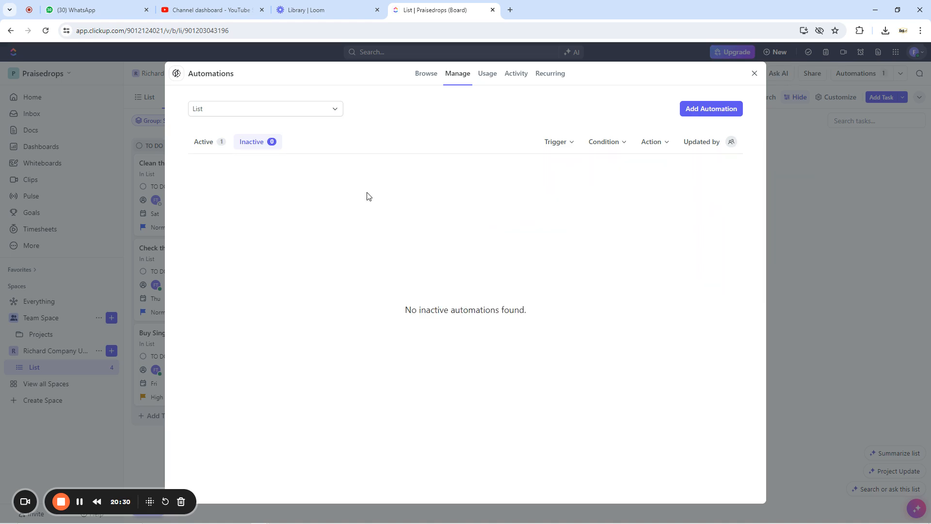
{"action": "left_click", "coordinate": [207, 146]}
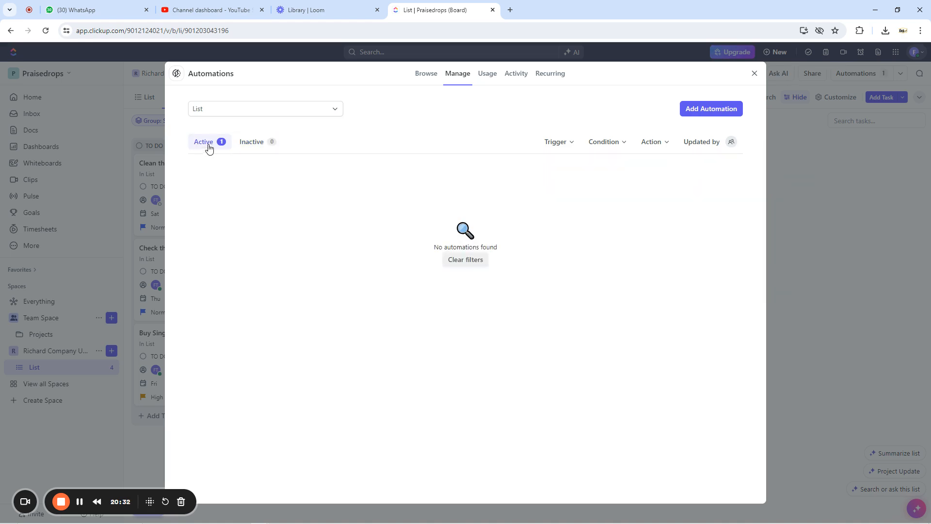
{"action": "left_click", "coordinate": [755, 73]}
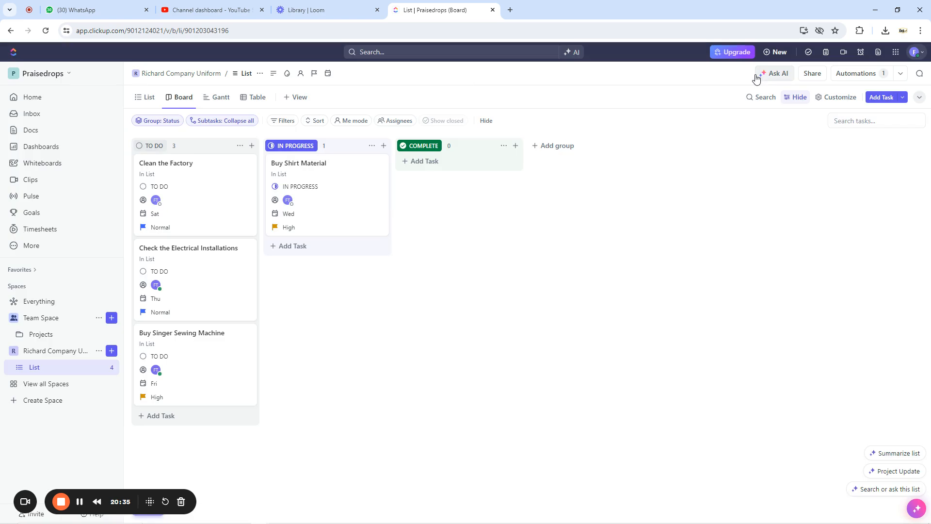
{"action": "mouse_move", "coordinate": [220, 201]}
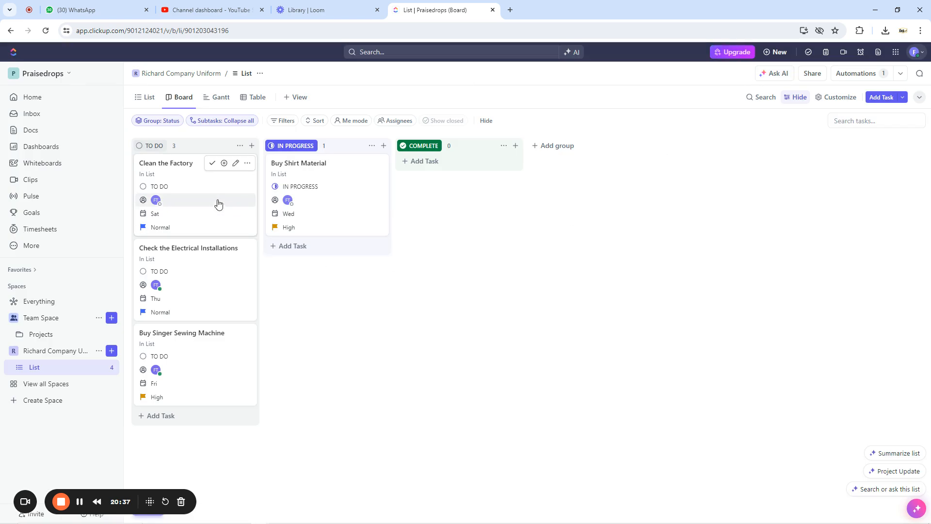
{"action": "left_click", "coordinate": [247, 164]}
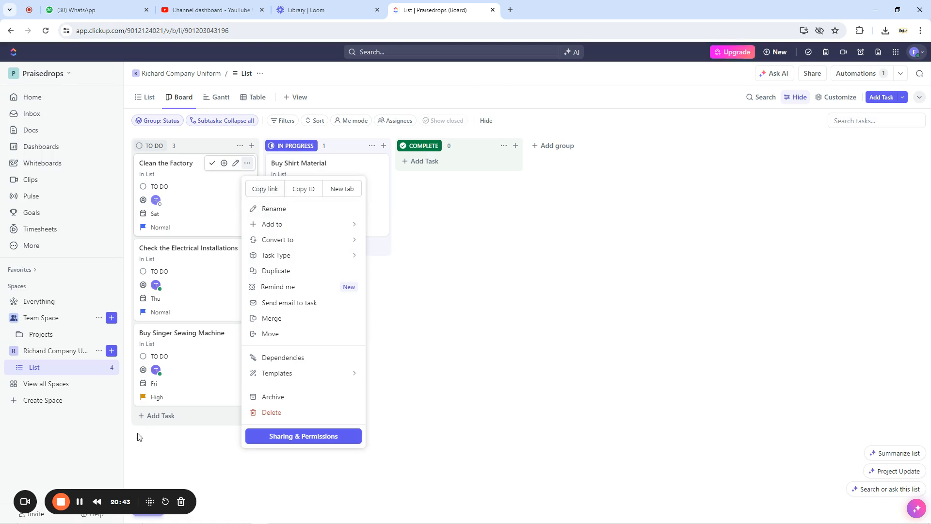
{"action": "left_click", "coordinate": [390, 364]}
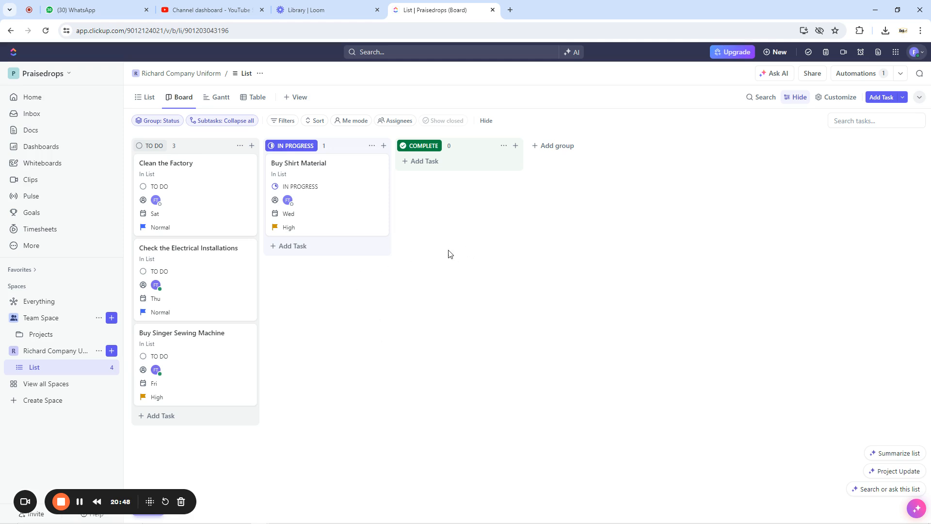
Move Clean the Factory from To Do to Complete and return both it and Buy Shirt Material to To Do.
{"action": "mouse_move", "coordinate": [172, 164]}
{"action": "left_click_drag", "start_coordinate": [232, 168], "coordinate": [437, 165]}
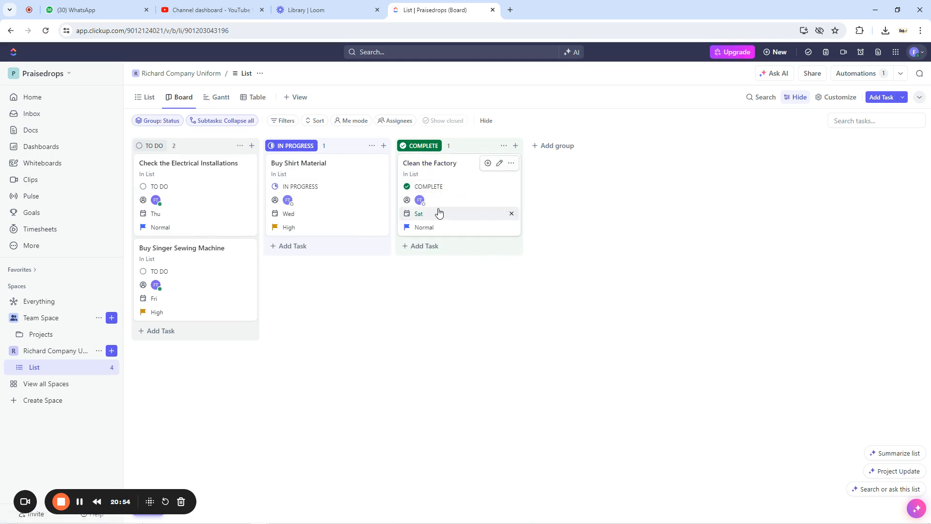
{"action": "left_click_drag", "start_coordinate": [310, 164], "coordinate": [179, 164]}
{"action": "left_click_drag", "start_coordinate": [431, 162], "coordinate": [172, 164]}
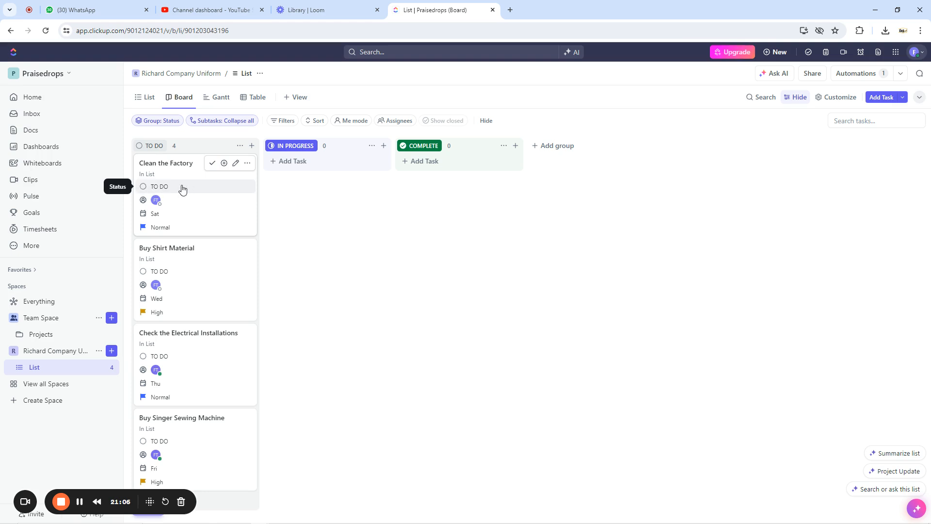
Trigger the automation by moving Clean the Factory from To Do to In Progress and on to Complete.
{"action": "left_click_drag", "start_coordinate": [166, 162], "coordinate": [275, 193]}
{"action": "left_click_drag", "start_coordinate": [164, 162], "coordinate": [289, 177]}
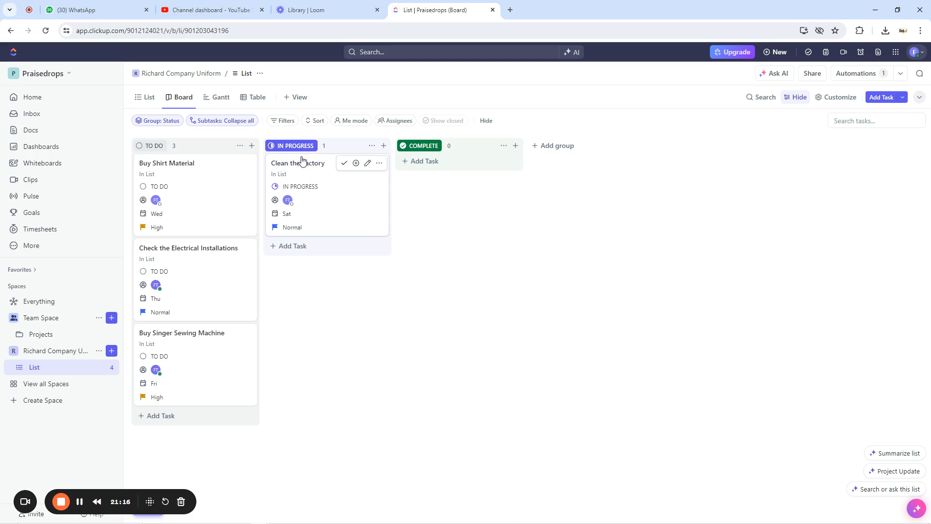
{"action": "left_click_drag", "start_coordinate": [299, 161], "coordinate": [426, 162]}
{"action": "left_click_drag", "start_coordinate": [296, 162], "coordinate": [420, 199]}
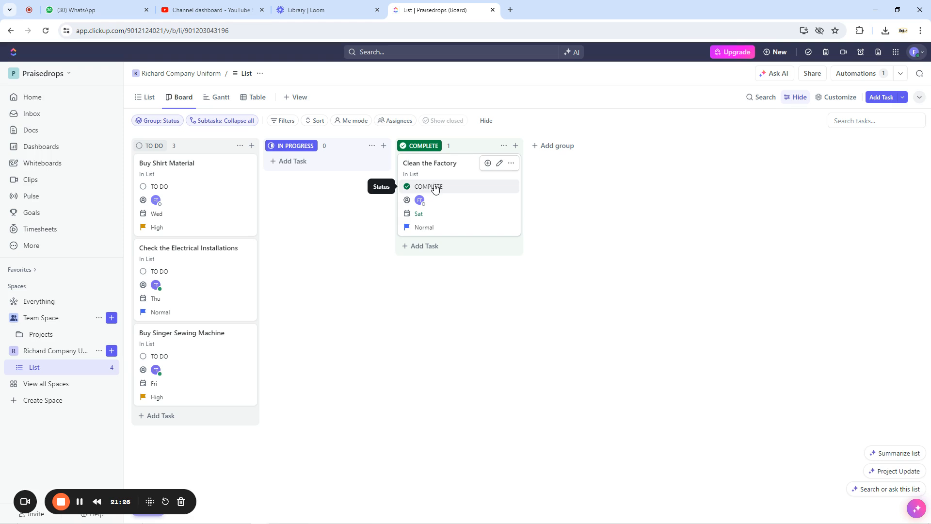
Move Clean the Factory from Complete back to In Progress, and Buy Shirt Material from To Do to Complete.
{"action": "left_click_drag", "start_coordinate": [436, 165], "coordinate": [234, 171]}
{"action": "left_click_drag", "start_coordinate": [178, 162], "coordinate": [313, 165]}
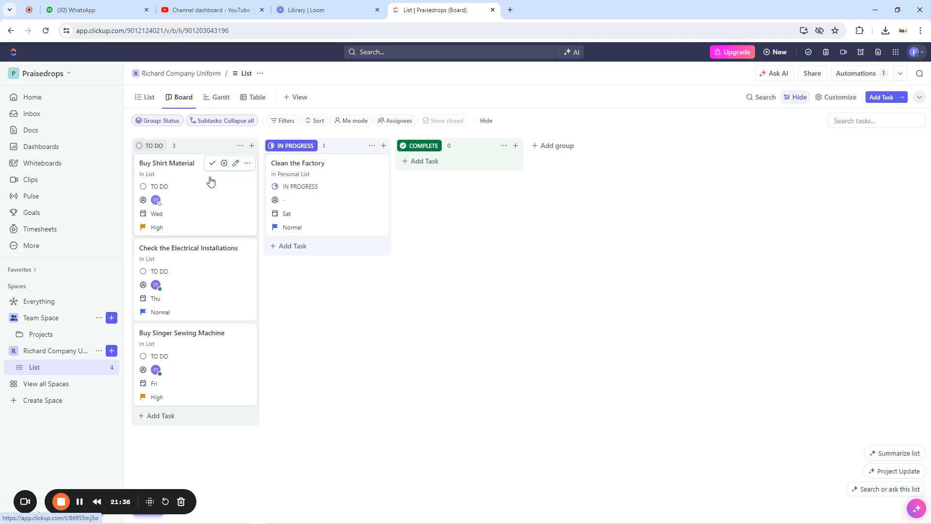
{"action": "left_click_drag", "start_coordinate": [170, 165], "coordinate": [430, 161]}
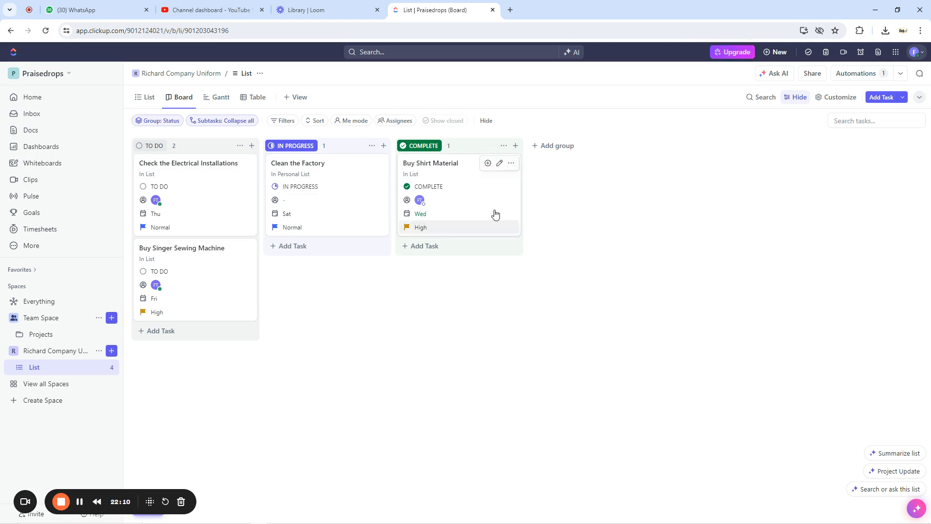
Open the Ask AI assistant for the list, review its suggested questions and features, and close it.
{"action": "left_click", "coordinate": [777, 74]}
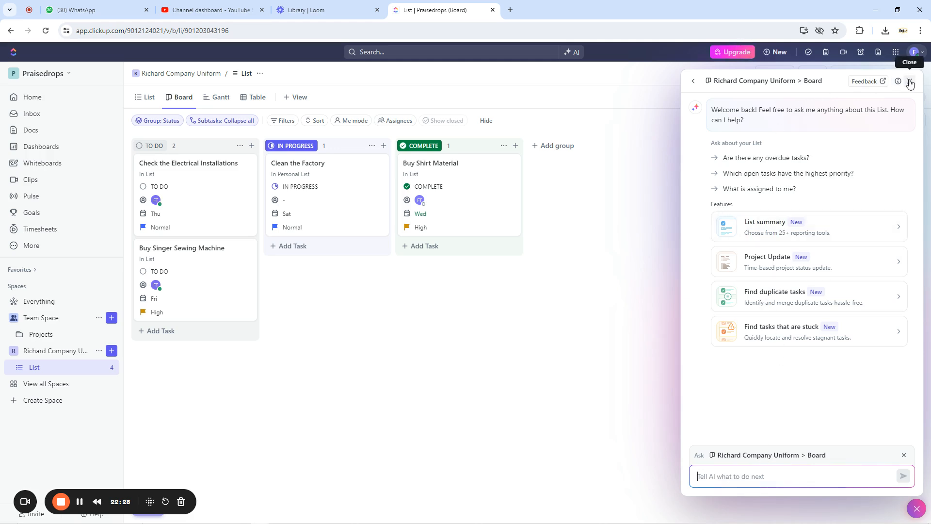
{"action": "left_click", "coordinate": [911, 81]}
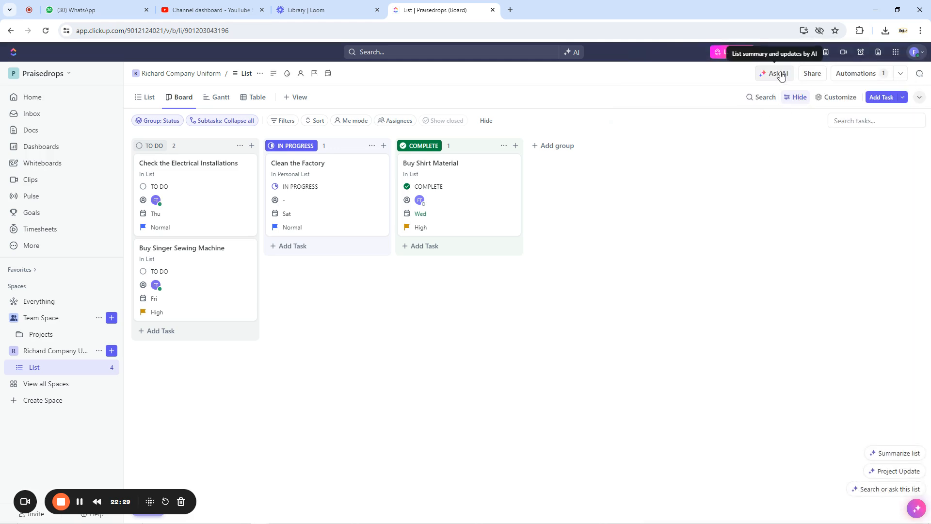